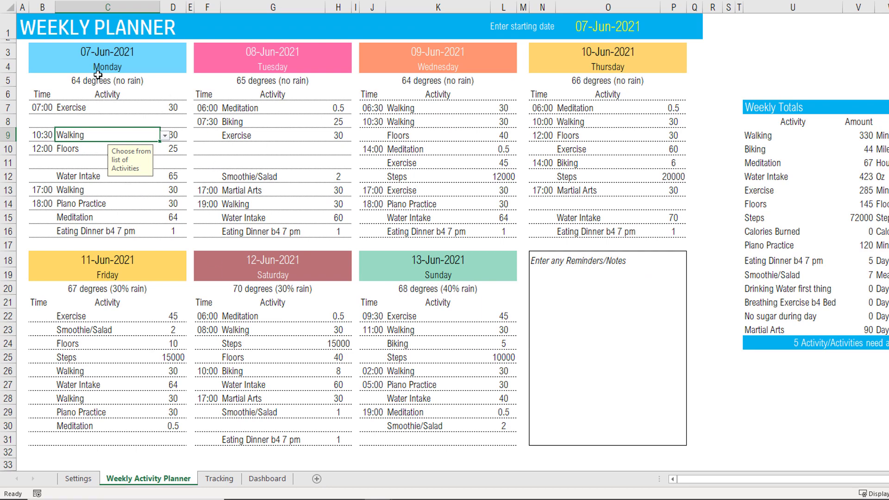
Set the weekly planner's starting date to 6/14/2021
{"action": "left_click", "coordinate": [590, 29]}
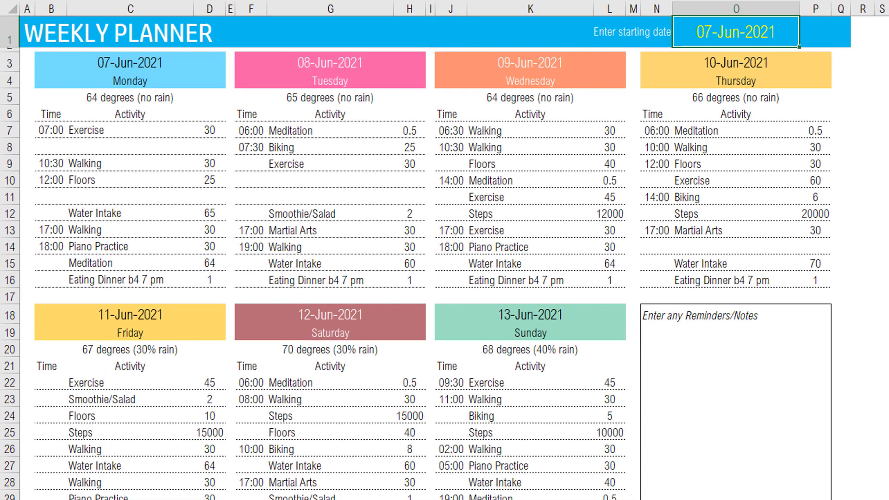
{"action": "type", "text": "6/14/2021"}
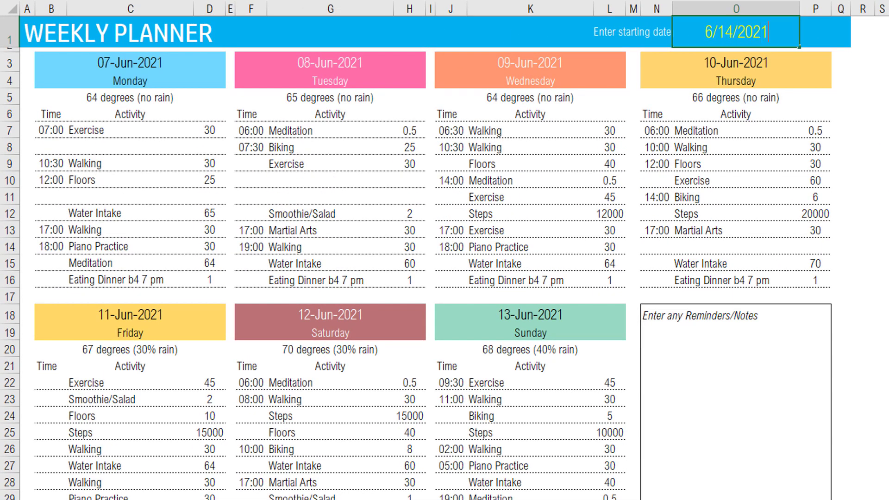
{"action": "key", "text": "ctrl+Return"}
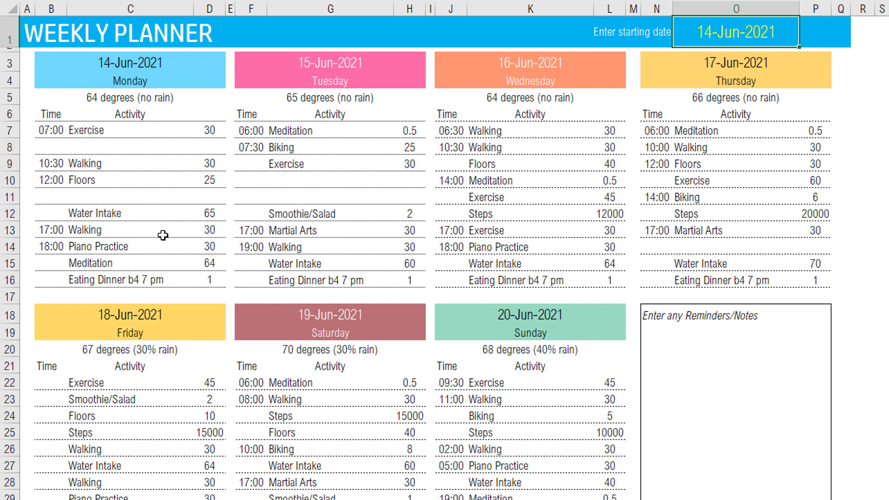
Examine Monday's planner block: the weather note, the time cells, the activity choices and the amounts entered for each activity
{"action": "left_click", "coordinate": [137, 98]}
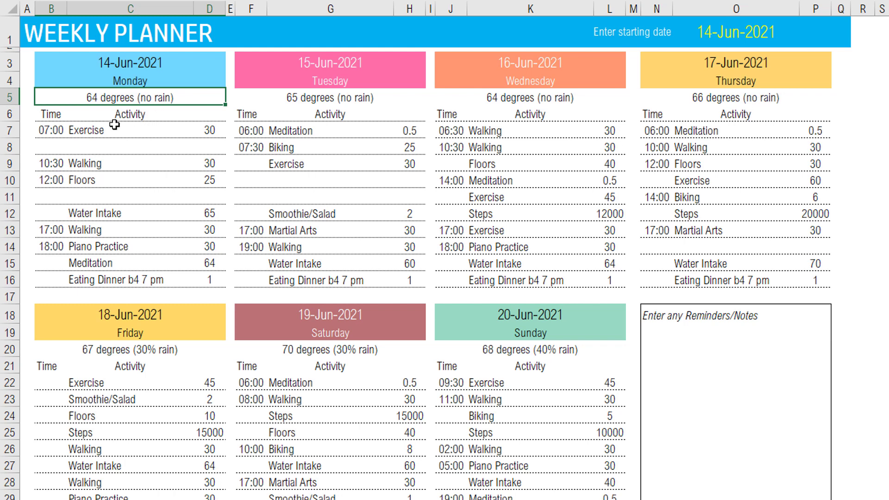
{"action": "left_click", "coordinate": [49, 132]}
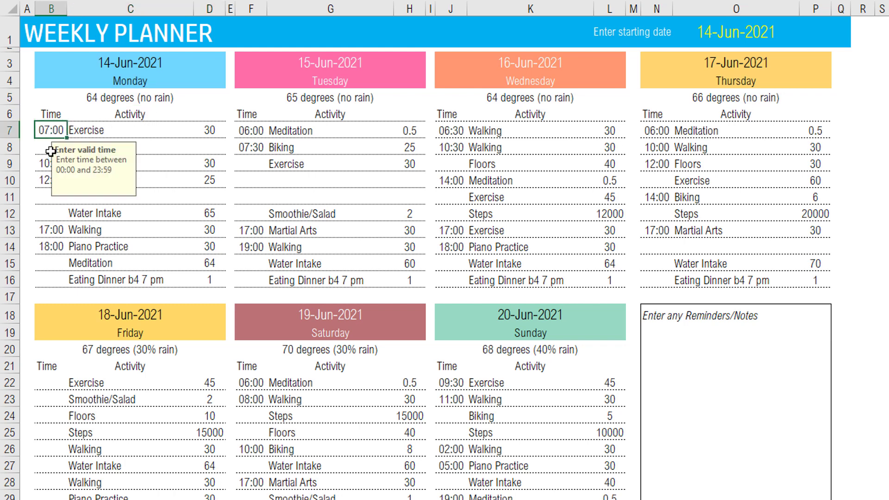
{"action": "left_click", "coordinate": [92, 134]}
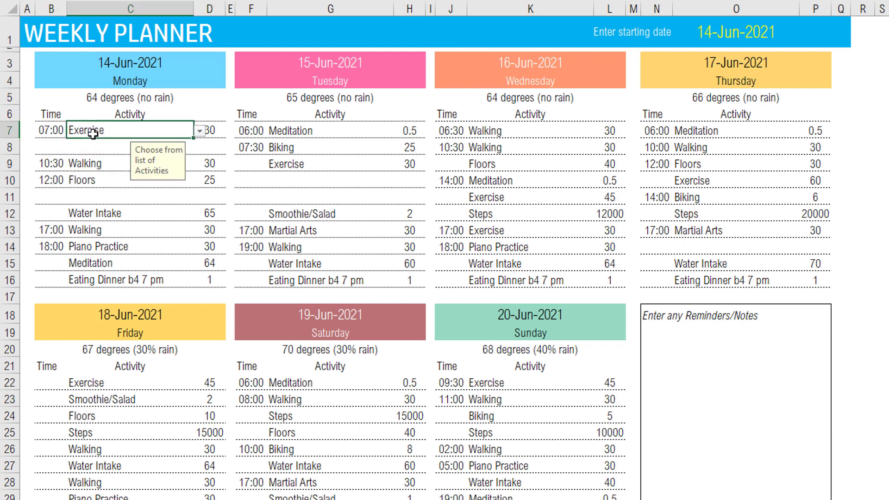
{"action": "left_click", "coordinate": [199, 132]}
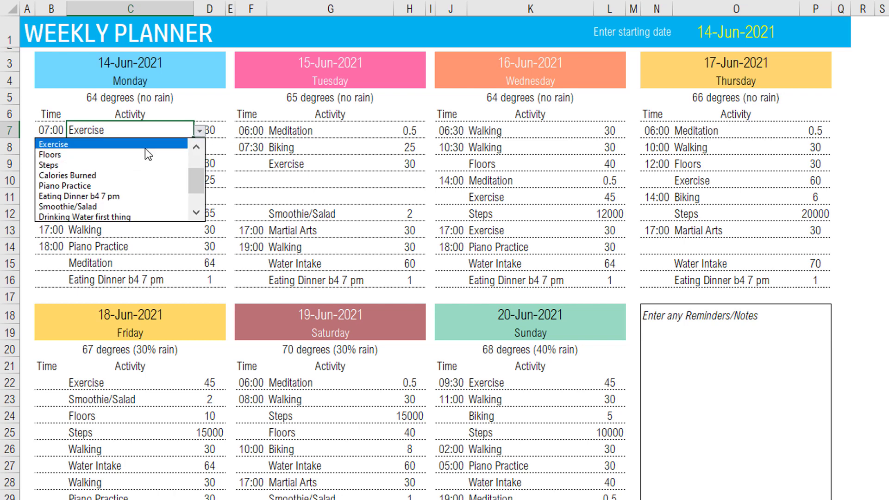
{"action": "left_click", "coordinate": [152, 135]}
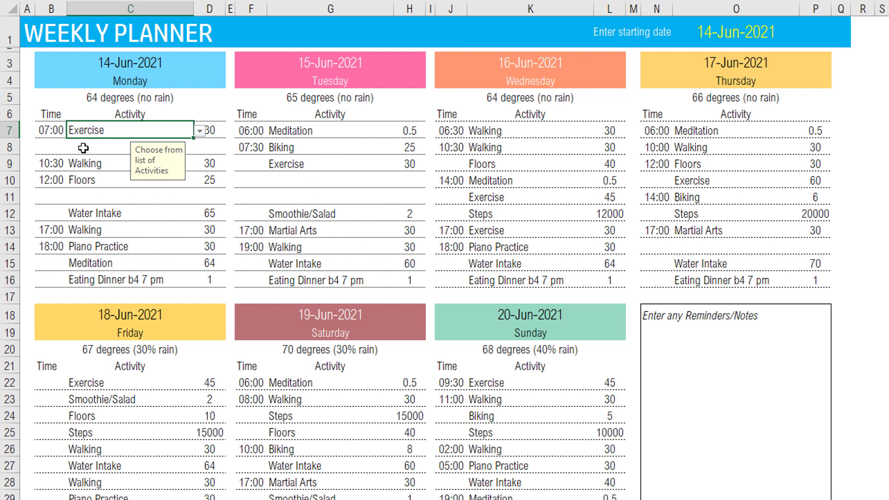
{"action": "left_click", "coordinate": [90, 180]}
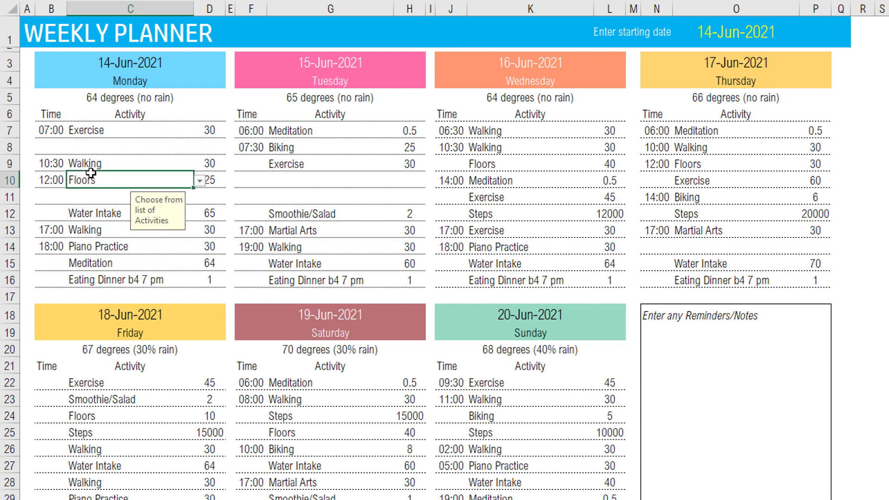
{"action": "left_click", "coordinate": [97, 163]}
{"action": "left_click", "coordinate": [89, 180]}
{"action": "left_click", "coordinate": [207, 179]}
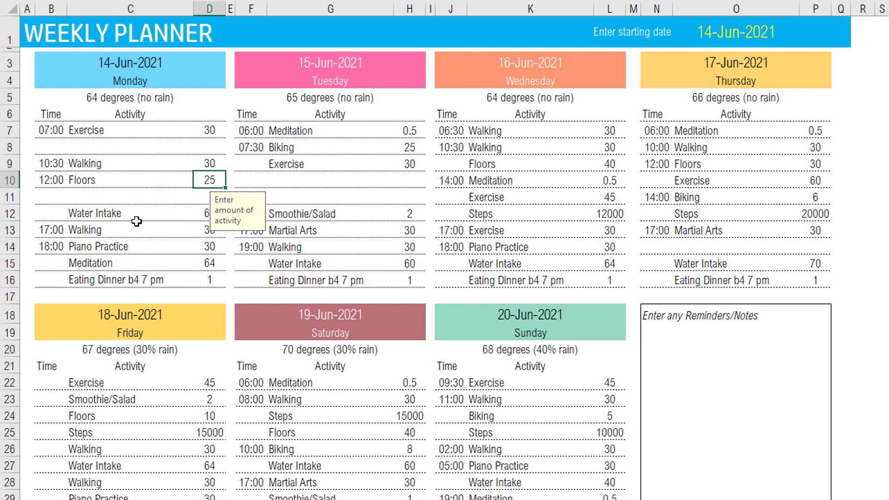
{"action": "left_click", "coordinate": [85, 221]}
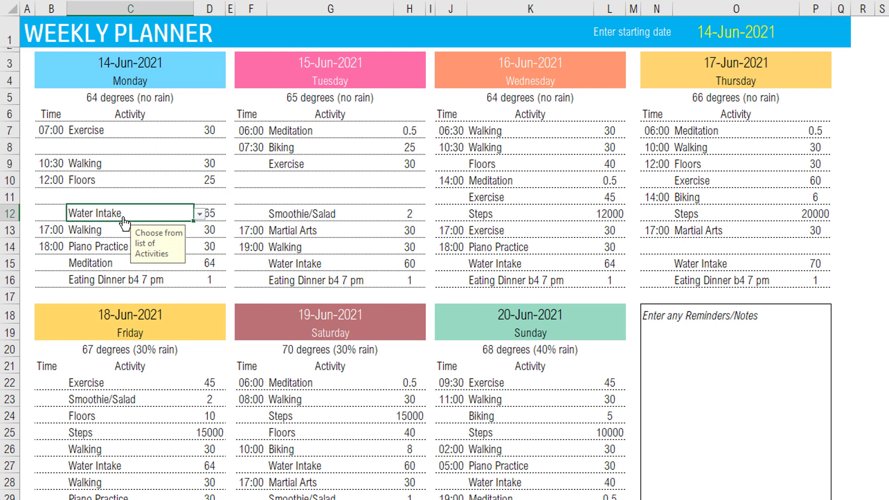
{"action": "left_click", "coordinate": [212, 209]}
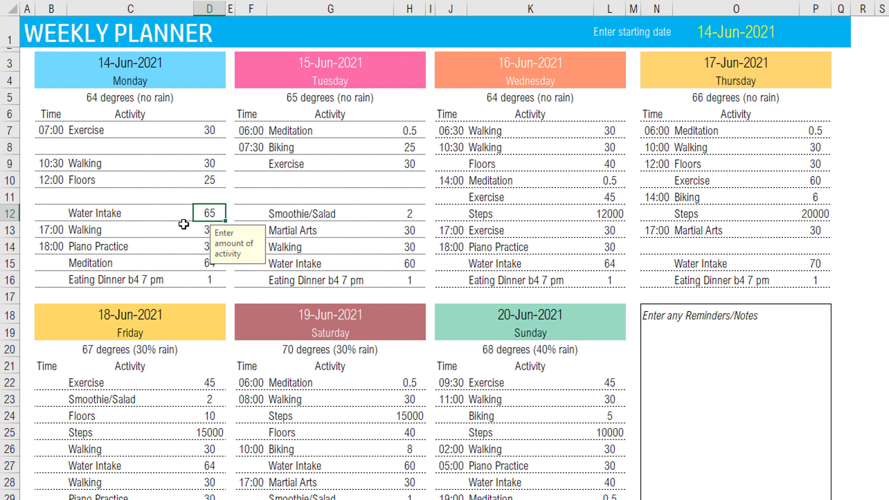
{"action": "left_click", "coordinate": [132, 267]}
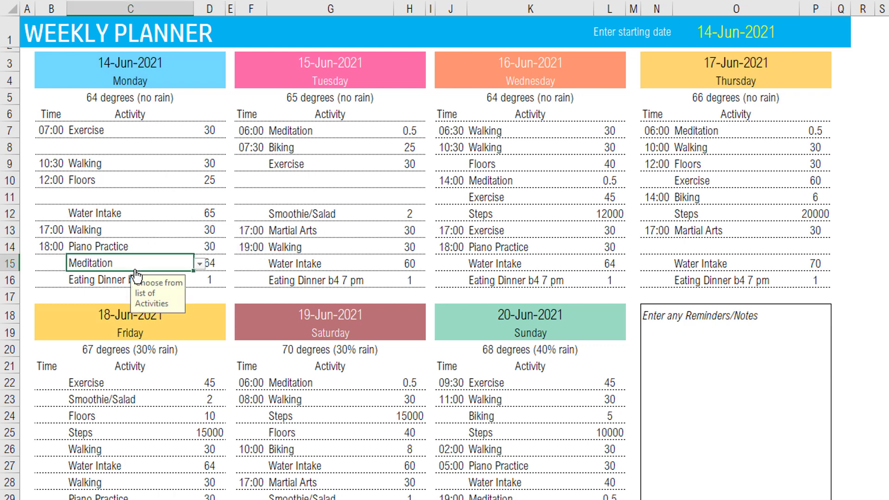
{"action": "left_click", "coordinate": [105, 277]}
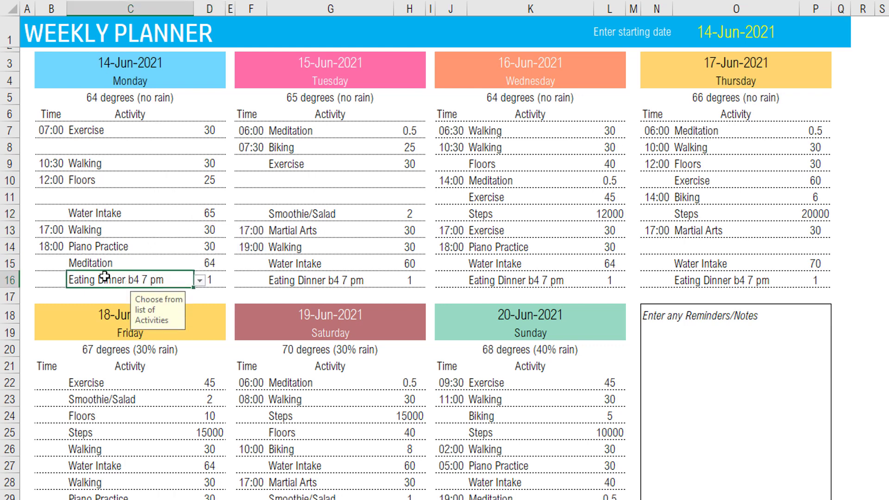
Set the amount of Monday's Meditation entry to 65
{"action": "left_click", "coordinate": [185, 262]}
{"action": "left_click", "coordinate": [209, 262]}
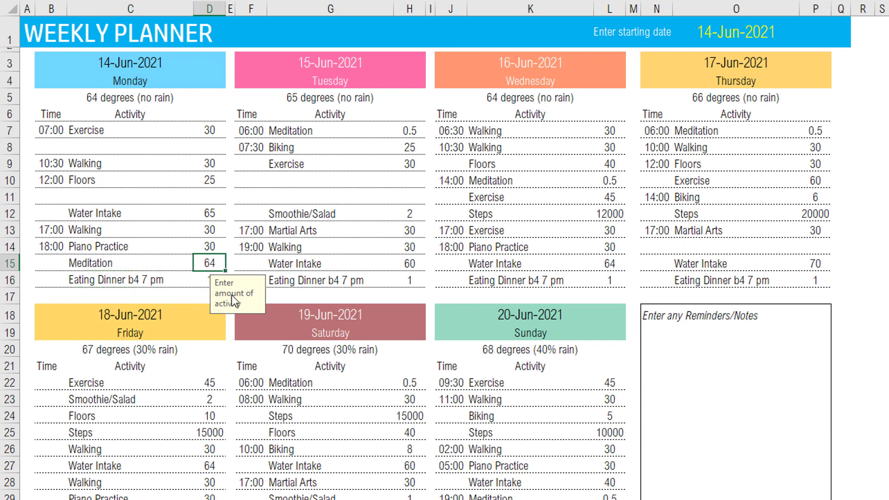
{"action": "type", "text": "65"}
{"action": "key", "text": "Return"}
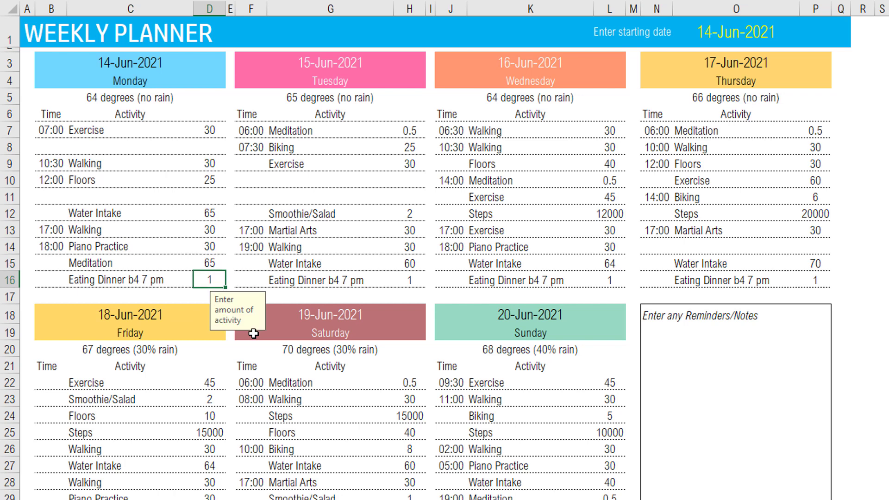
{"action": "left_click", "coordinate": [210, 263]}
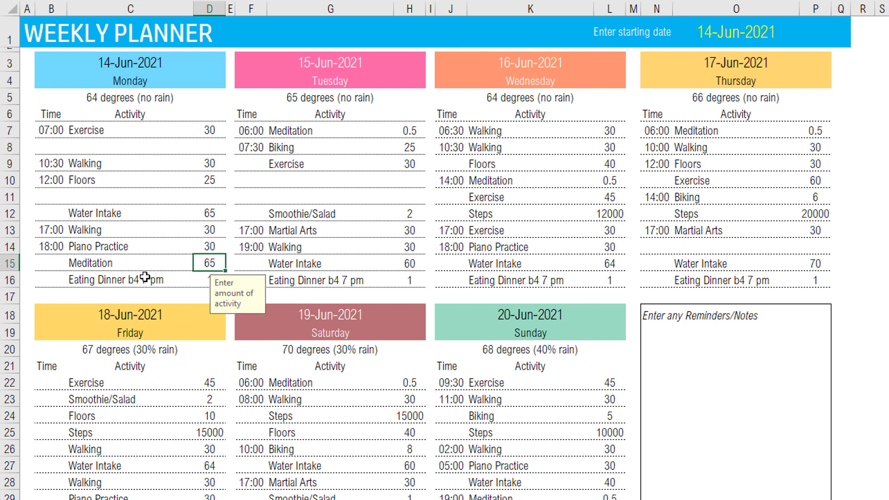
Review the Eating Dinner b4 7 pm entries for Monday and Tuesday, plus the Weekly Totals' attention summary and goal percentages
{"action": "left_click", "coordinate": [146, 280]}
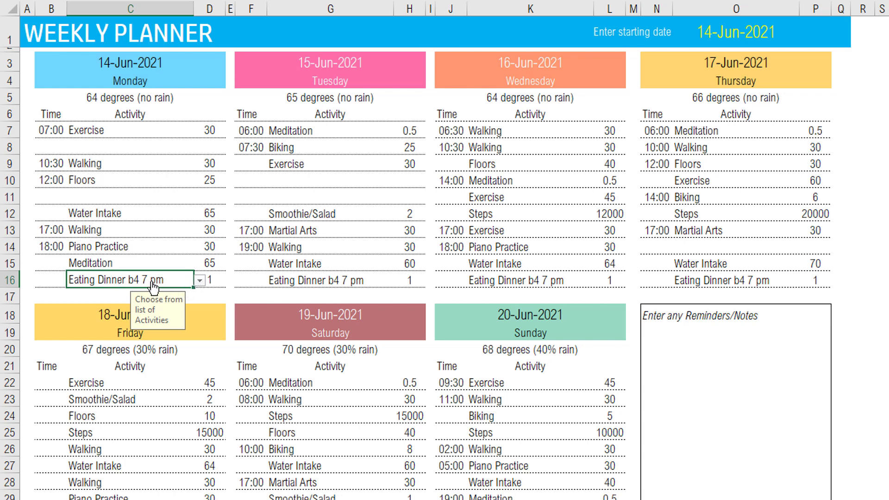
{"action": "left_click", "coordinate": [219, 281]}
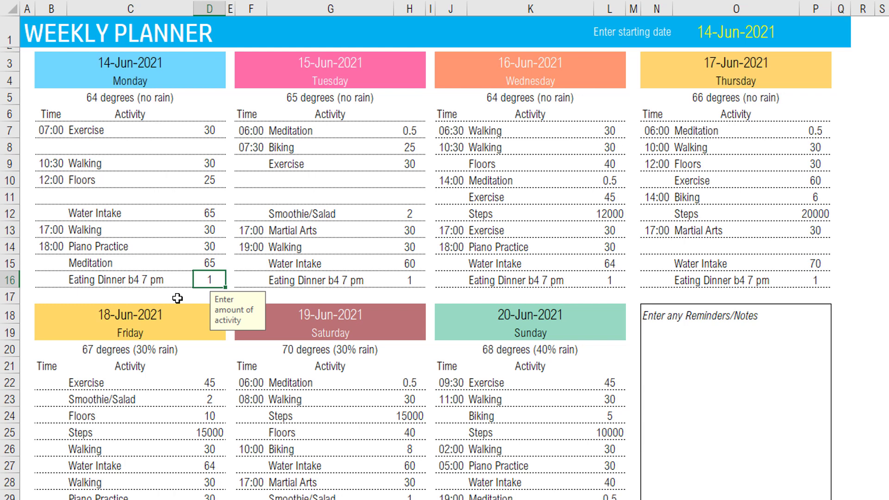
{"action": "left_click", "coordinate": [324, 282]}
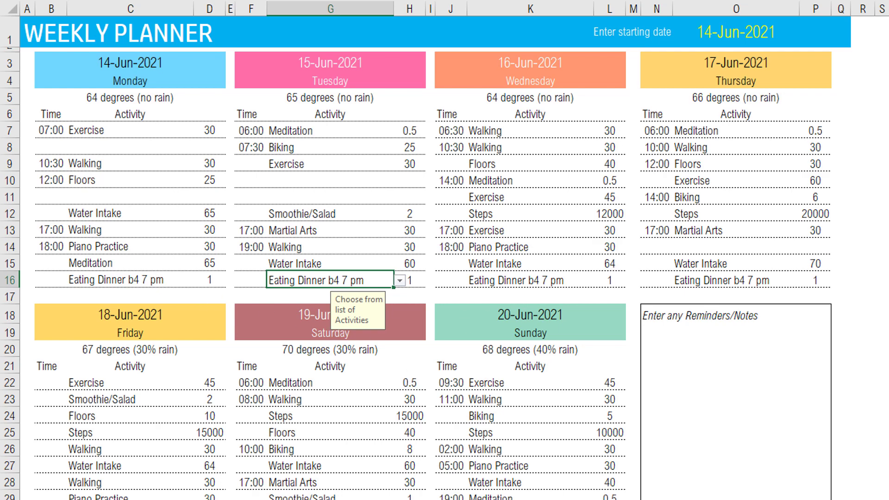
{"action": "left_click", "coordinate": [124, 499]}
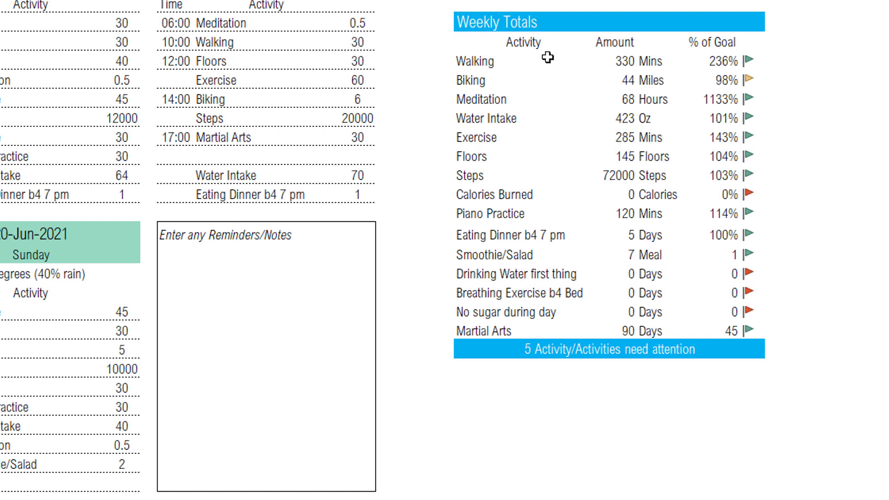
{"action": "left_click", "coordinate": [540, 353]}
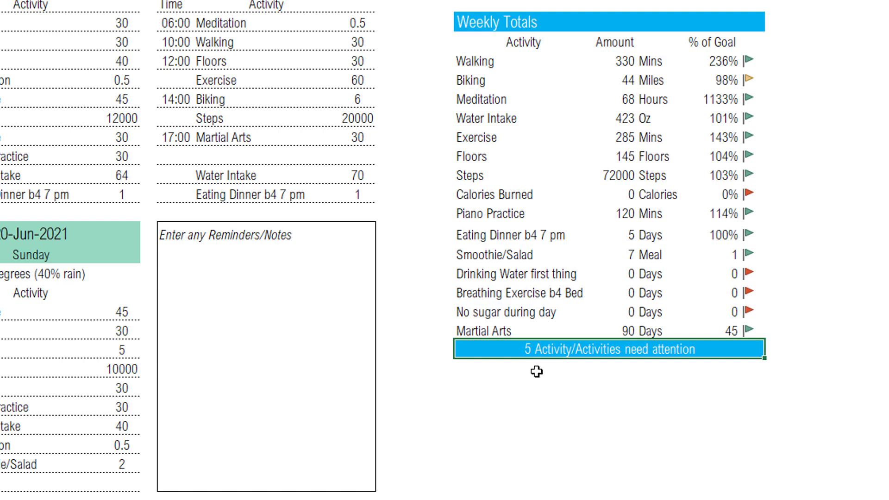
{"action": "left_click", "coordinate": [716, 81]}
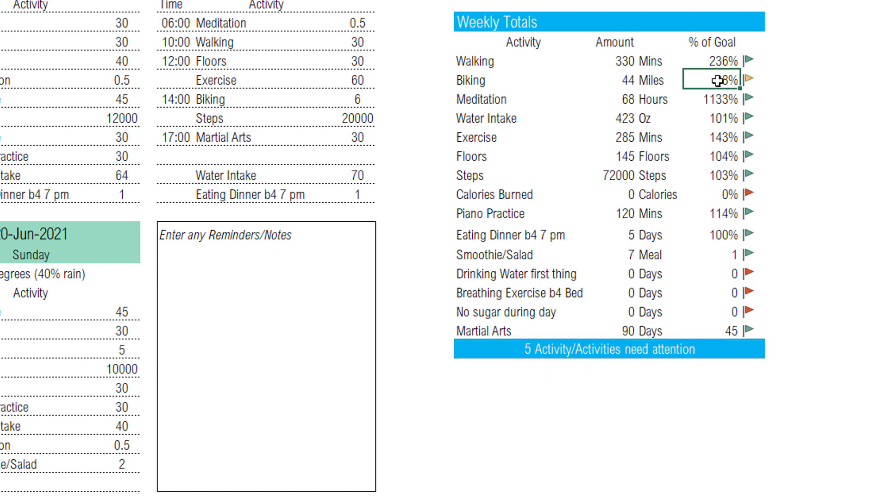
{"action": "left_click", "coordinate": [728, 259]}
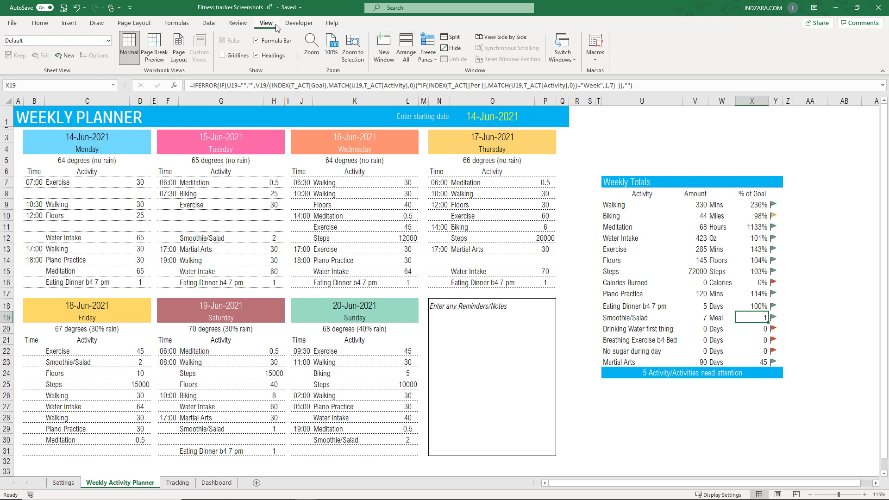
Switch to the Fitness tracker Demo workbook and inspect Biking's percentage of goal on its Weekly Activity Planner sheet
{"action": "left_click", "coordinate": [562, 51]}
{"action": "left_click", "coordinate": [579, 78]}
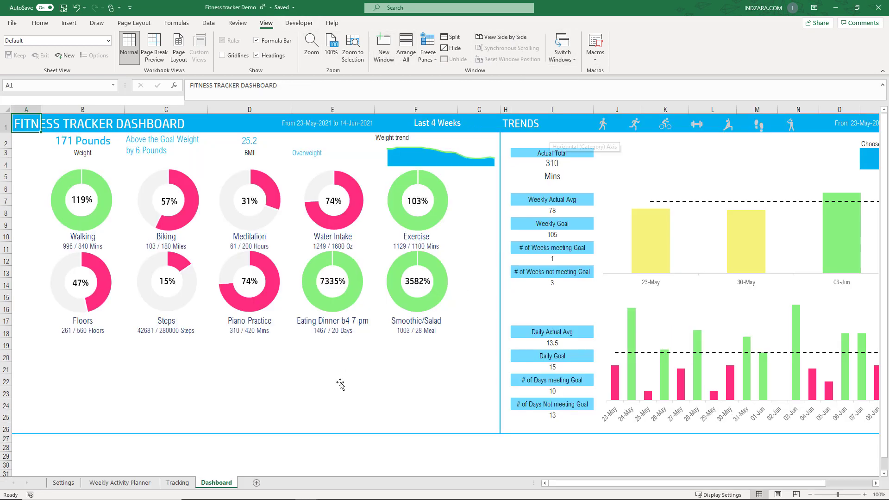
{"action": "left_click", "coordinate": [141, 485]}
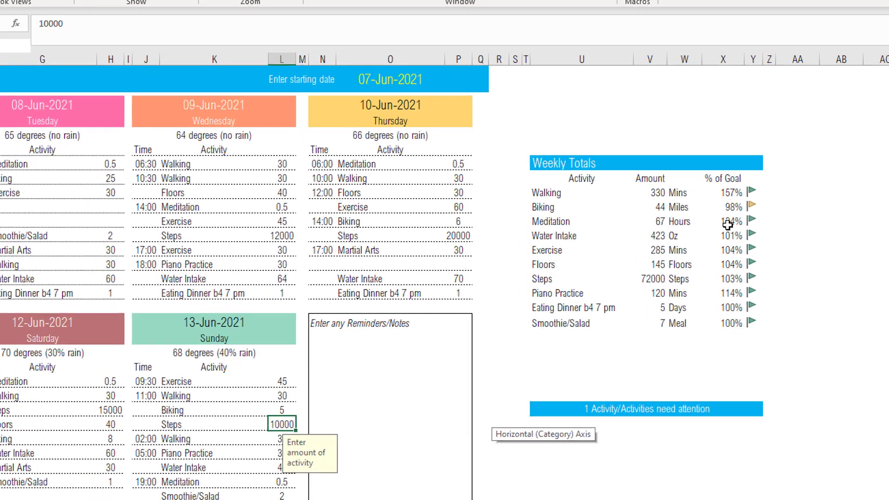
{"action": "left_click", "coordinate": [732, 207]}
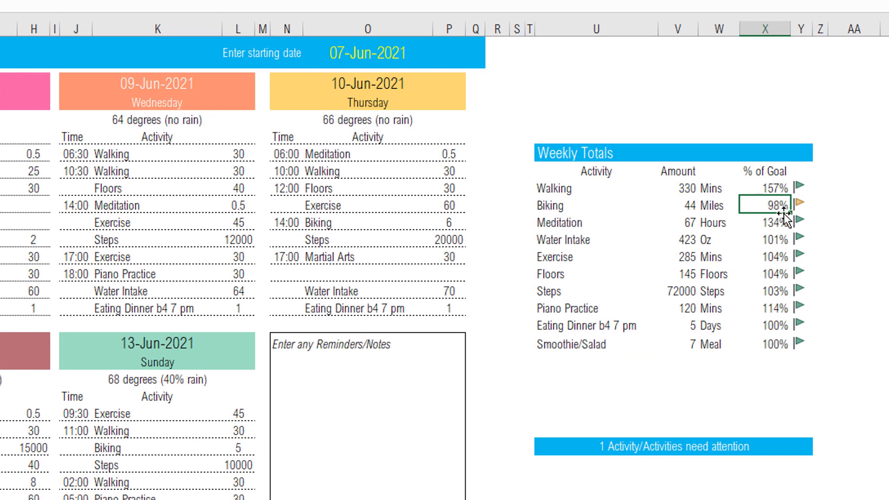
Set the amount of Sunday's Biking entry to 10 in the demo planner
{"action": "left_click", "coordinate": [149, 451]}
{"action": "left_click", "coordinate": [238, 447]}
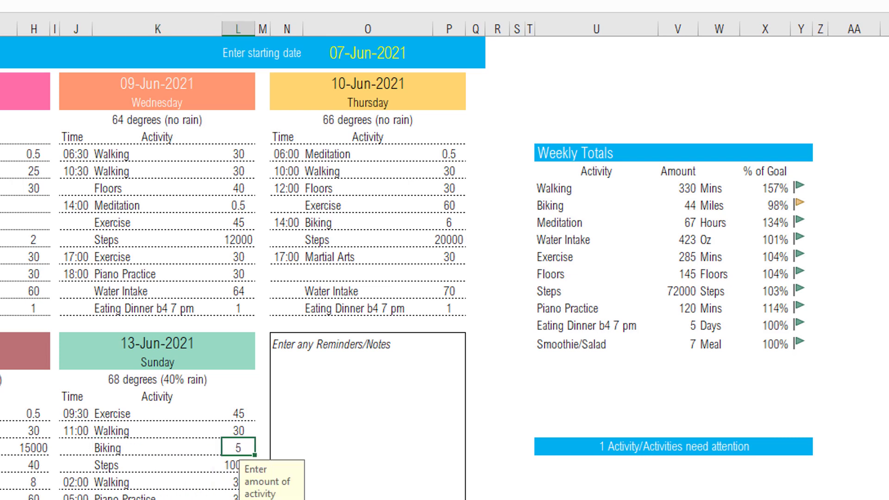
{"action": "type", "text": "10"}
{"action": "key", "text": "Return"}
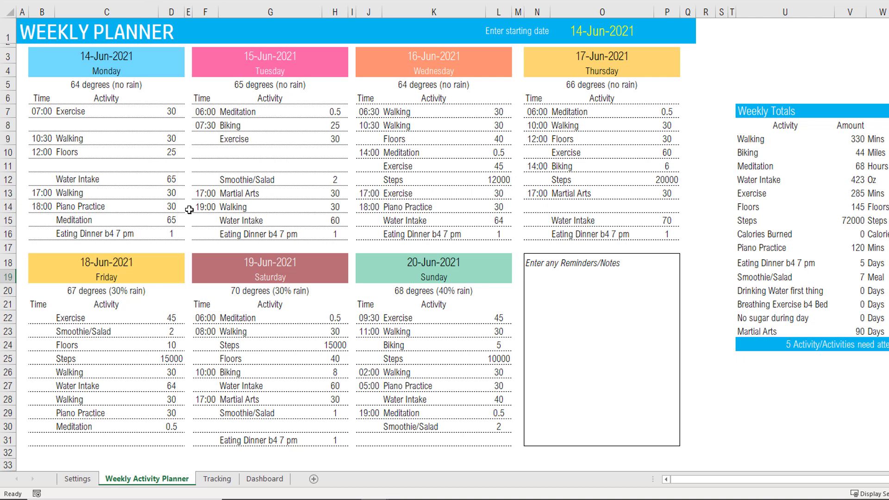
Preview how the weekly planner starting 14-Jun-2021 prints and return to the sheet without printing
{"action": "key", "text": "ctrl+p"}
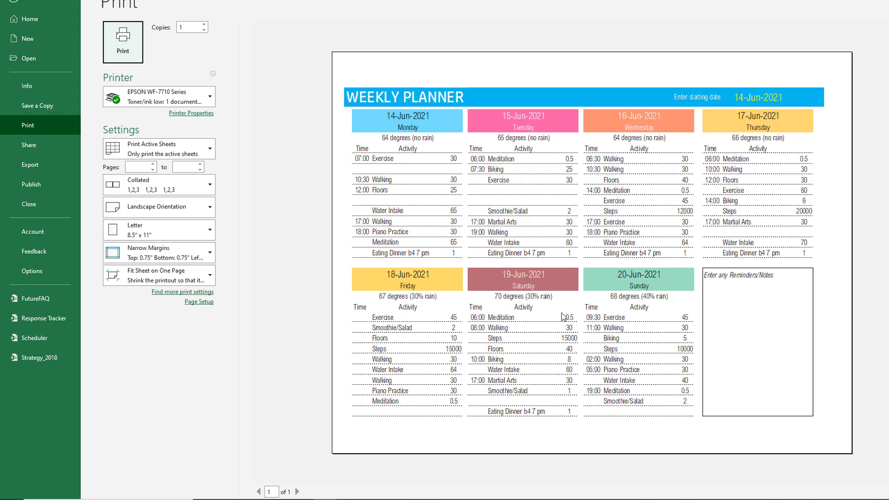
{"action": "key", "text": "Escape"}
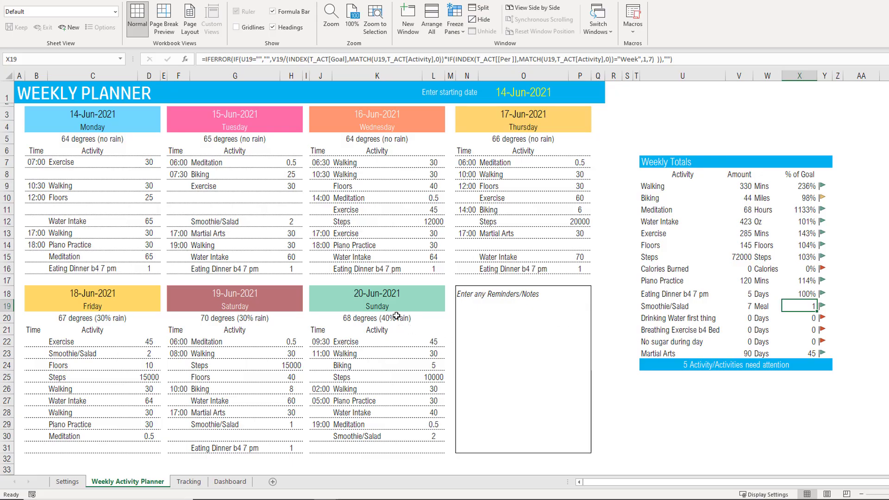
Unhide the columns between Calories Burned and Notes on the Tracking sheet
{"action": "left_click", "coordinate": [189, 481]}
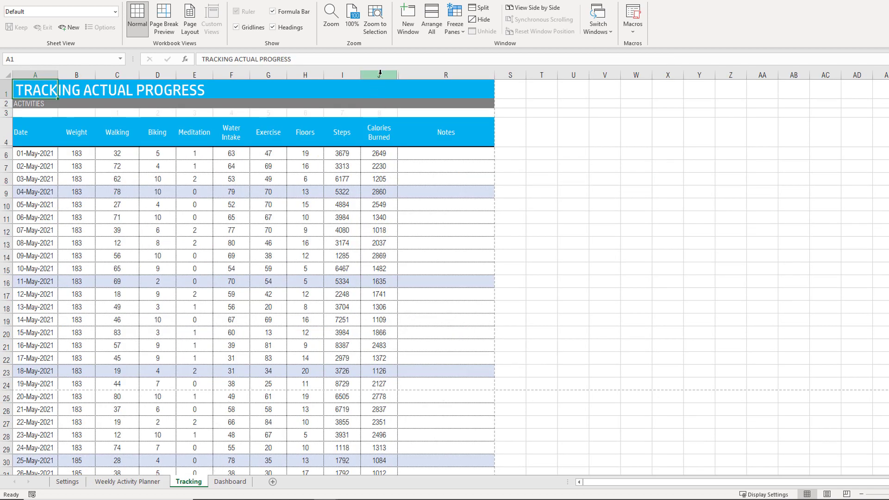
{"action": "left_click_drag", "start_coordinate": [380, 73], "coordinate": [461, 73]}
{"action": "right_click", "coordinate": [461, 74]}
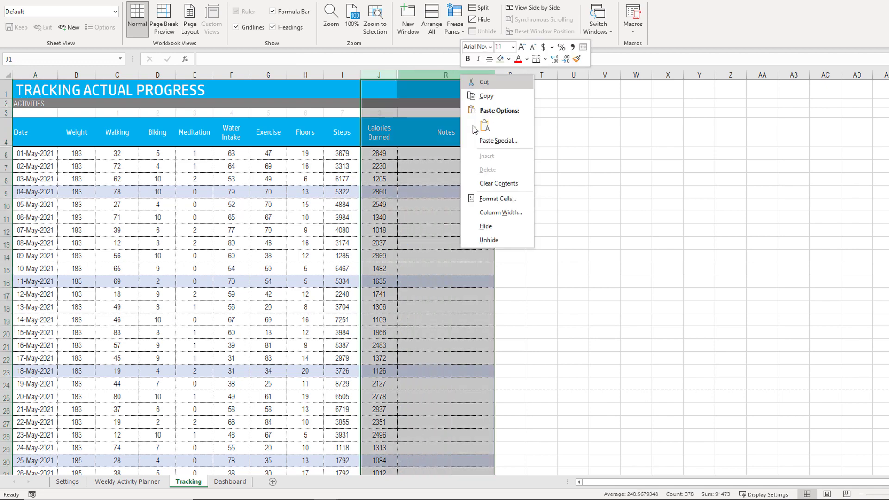
{"action": "left_click", "coordinate": [503, 241]}
{"action": "left_click", "coordinate": [464, 232]}
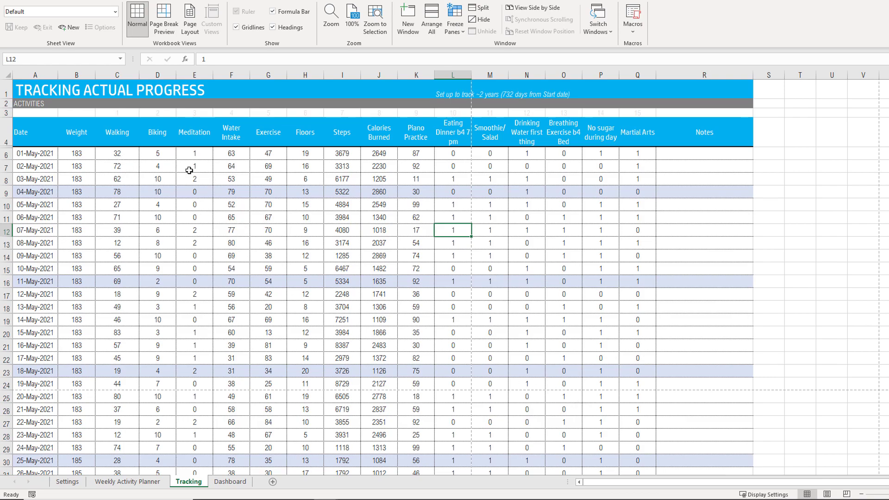
Examine the daily activity entries from 01-May-2021 onward on the Tracking sheet, starting at the Weight column
{"action": "left_click_drag", "start_coordinate": [78, 153], "coordinate": [617, 362]}
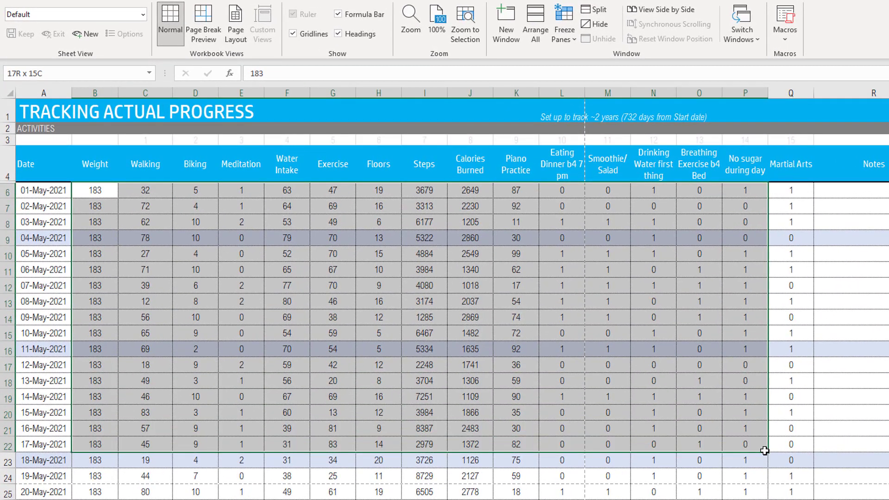
{"action": "left_click", "coordinate": [419, 338]}
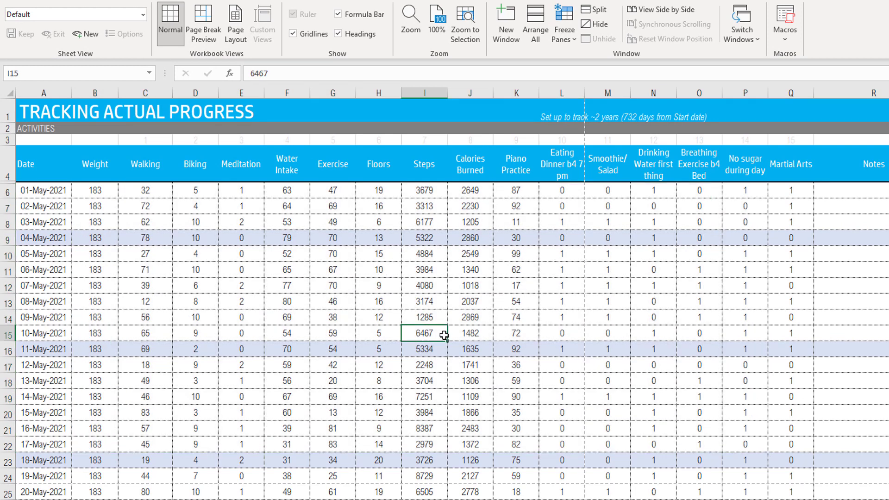
{"action": "left_click", "coordinate": [95, 189]}
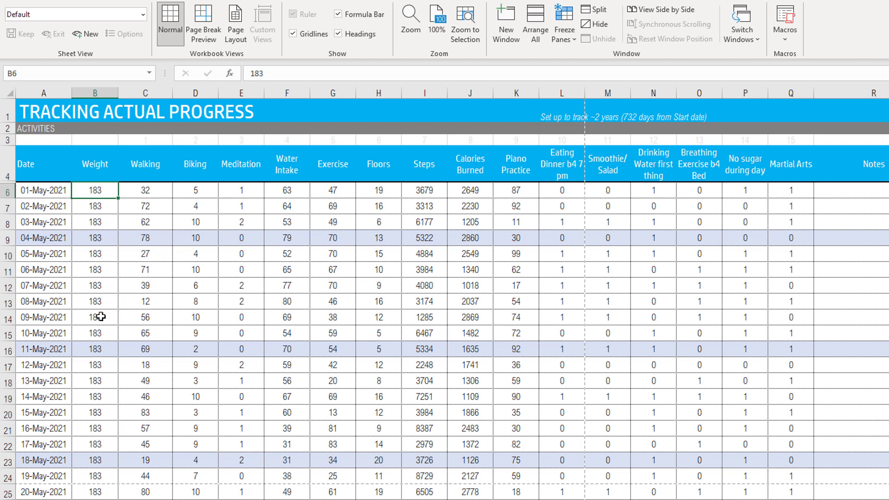
Clear the Weight entries for 06-May-2021 to 08-May-2021 and undo the deletion
{"action": "left_click_drag", "start_coordinate": [95, 271], "coordinate": [97, 306]}
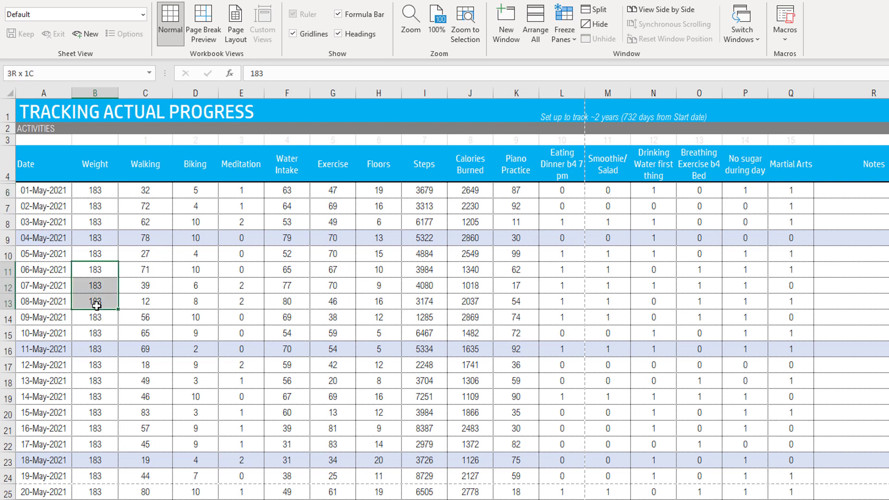
{"action": "key", "text": "Delete"}
{"action": "key", "text": "ctrl+z"}
Inspect the activity headers from Walking through Martial Arts and the 01-May-2021 entries for Walking and Biking
{"action": "left_click", "coordinate": [151, 160]}
{"action": "left_click_drag", "start_coordinate": [152, 161], "coordinate": [788, 166]}
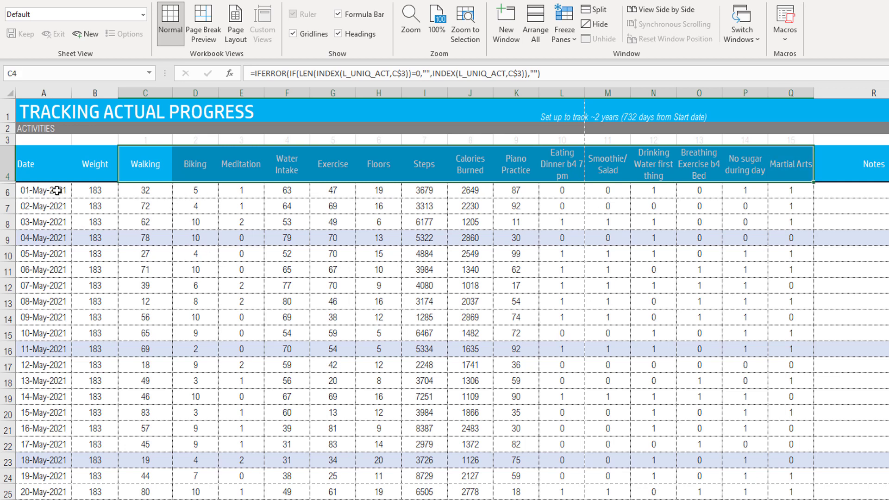
{"action": "left_click", "coordinate": [149, 191]}
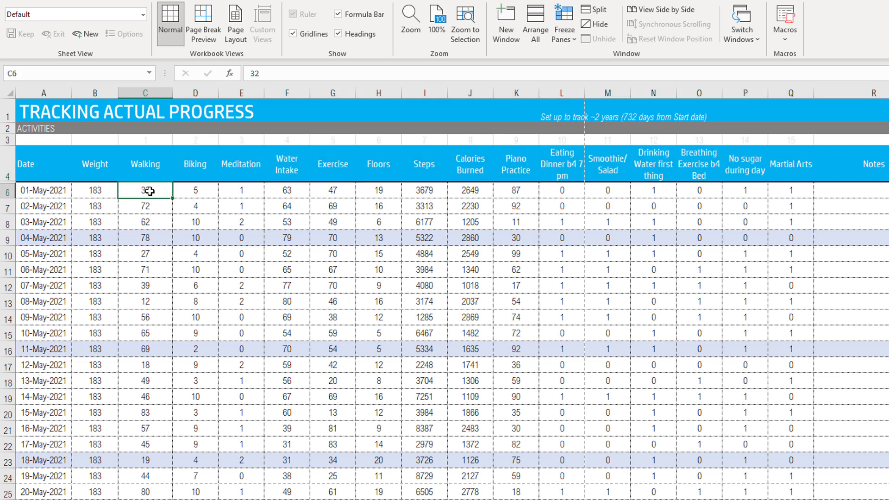
{"action": "left_click", "coordinate": [194, 192]}
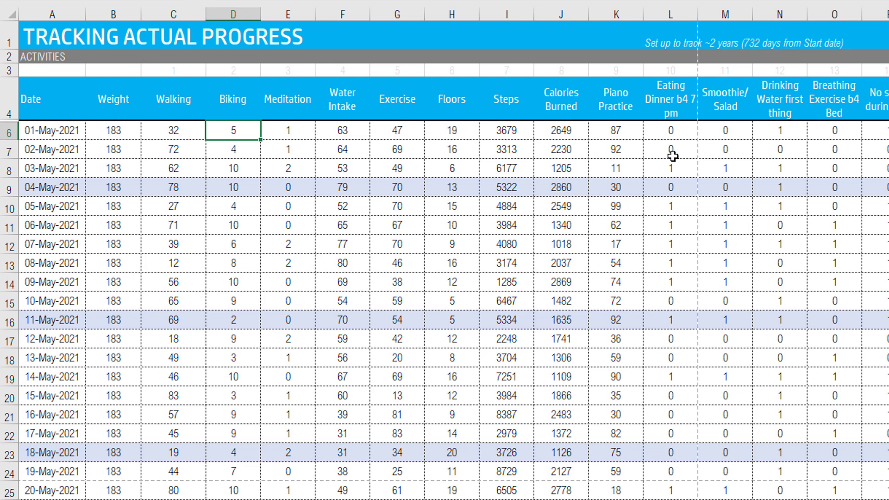
Hide the columns from Smoothie/Salad through Martial Arts on the Tracking sheet
{"action": "left_click_drag", "start_coordinate": [725, 14], "coordinate": [887, 17]}
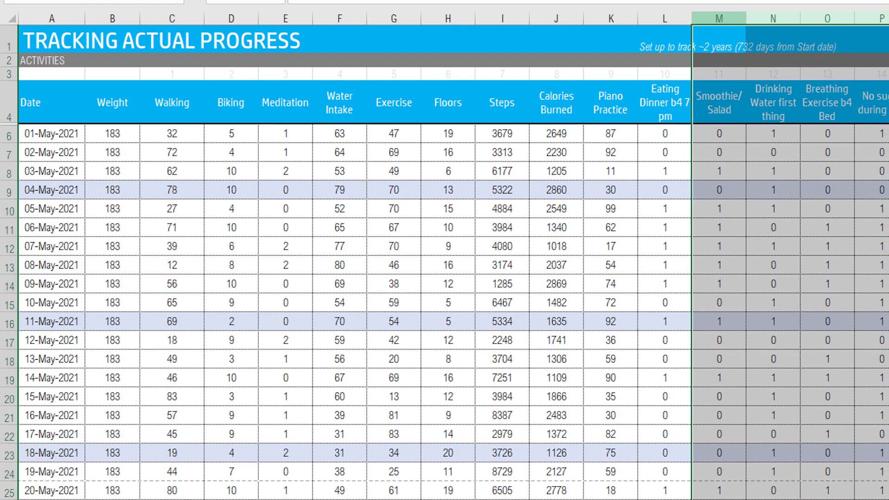
{"action": "right_click", "coordinate": [805, 89]}
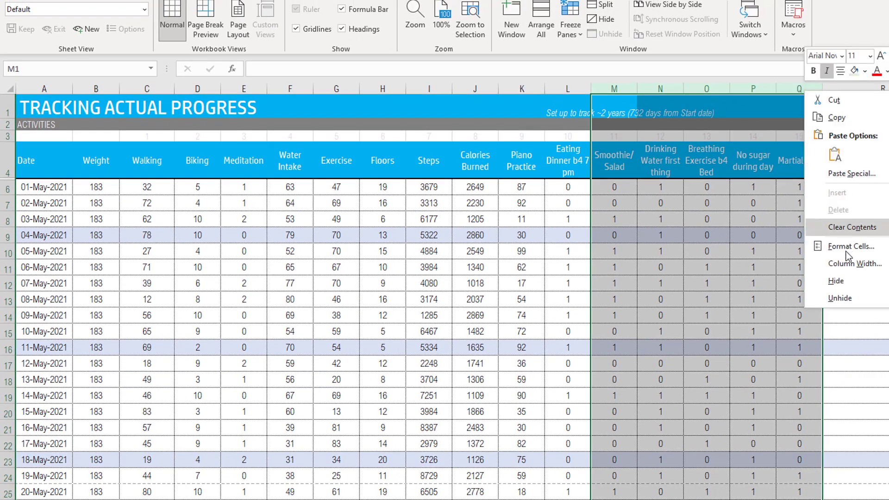
{"action": "left_click", "coordinate": [845, 282]}
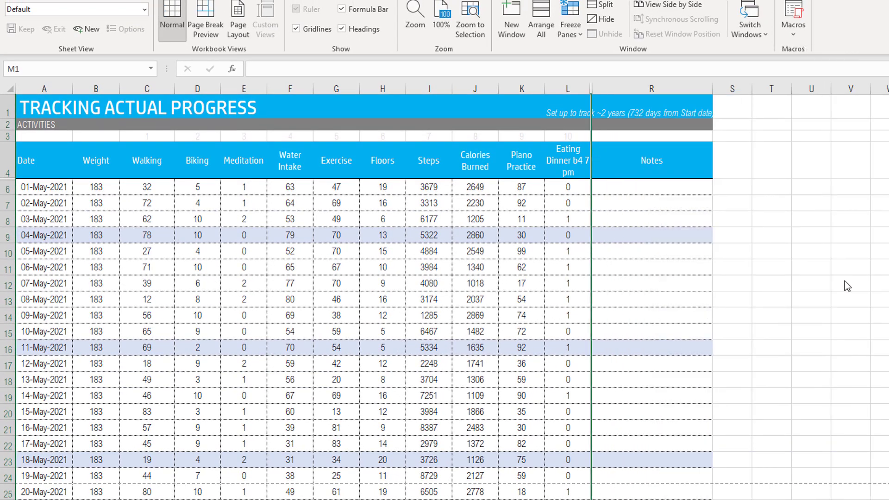
{"action": "left_click", "coordinate": [845, 282]}
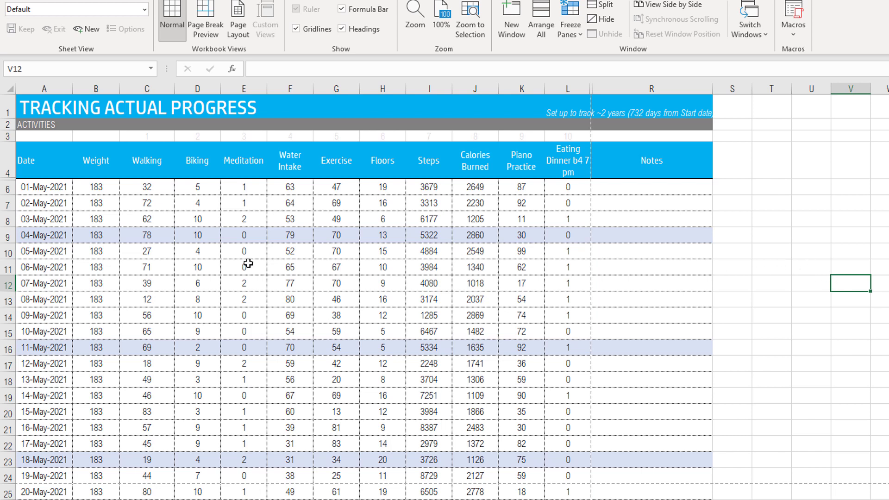
Set the printout to only the selected tracking rows from 15-Jun-2021 to 05-Jul-2021, Date through Notes
{"action": "left_click_drag", "start_coordinate": [45, 165], "coordinate": [353, 314]}
{"action": "left_click", "coordinate": [227, 298]}
{"action": "scroll", "coordinate": [228, 298], "scroll_direction": "down", "scroll_amount": 14}
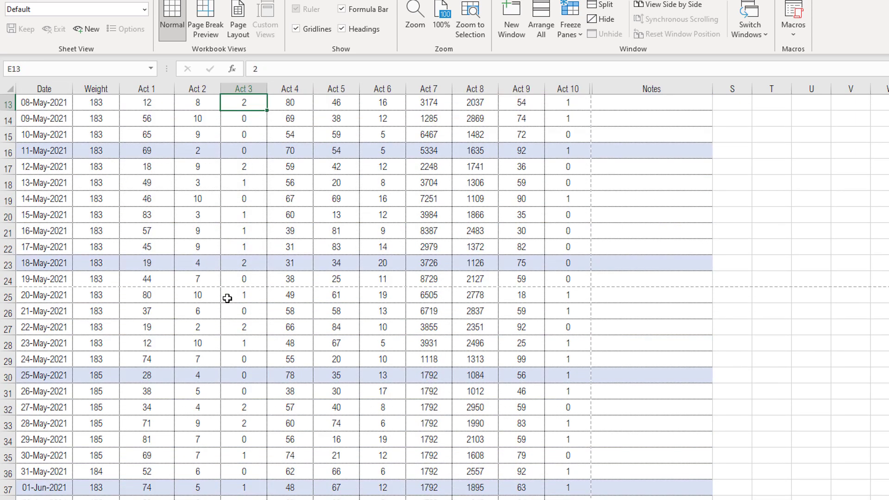
{"action": "scroll", "coordinate": [202, 284], "scroll_direction": "up", "scroll_amount": 1}
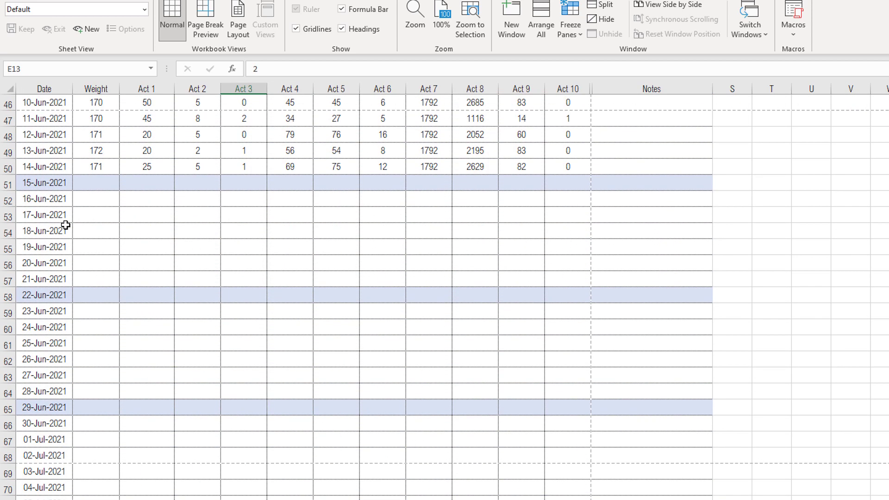
{"action": "left_click_drag", "start_coordinate": [74, 184], "coordinate": [601, 499]}
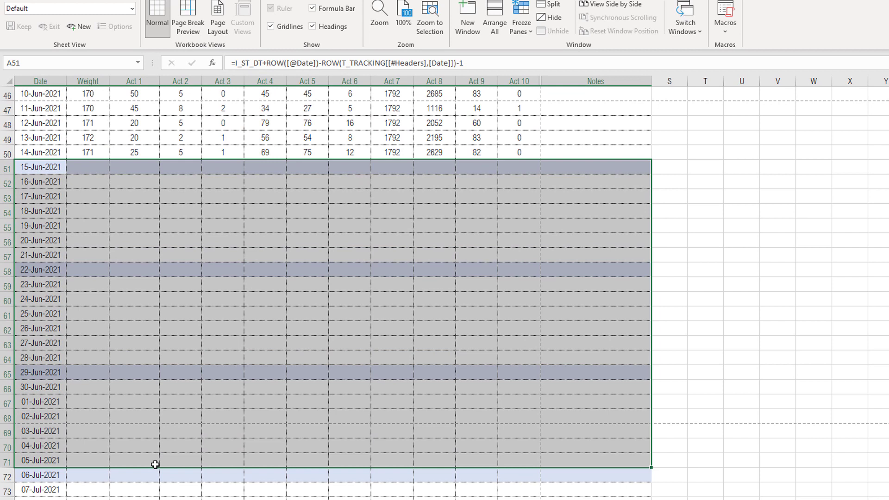
{"action": "key", "text": "ctrl+p"}
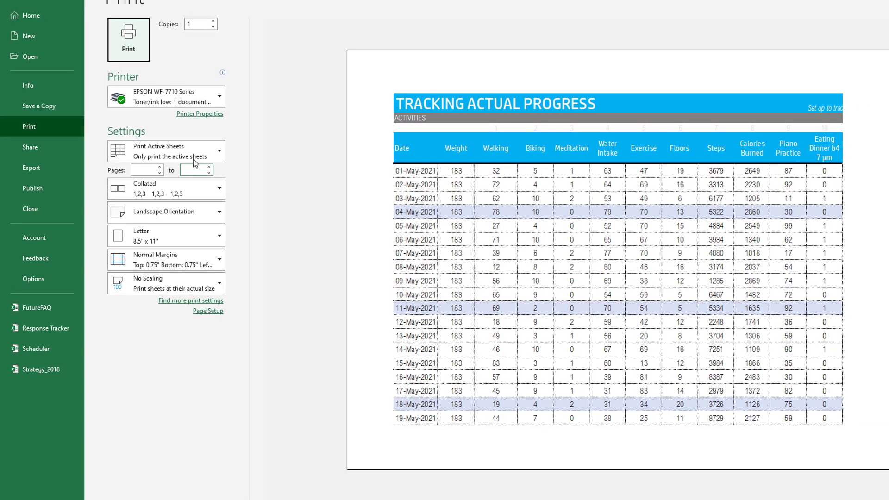
{"action": "left_click", "coordinate": [211, 172]}
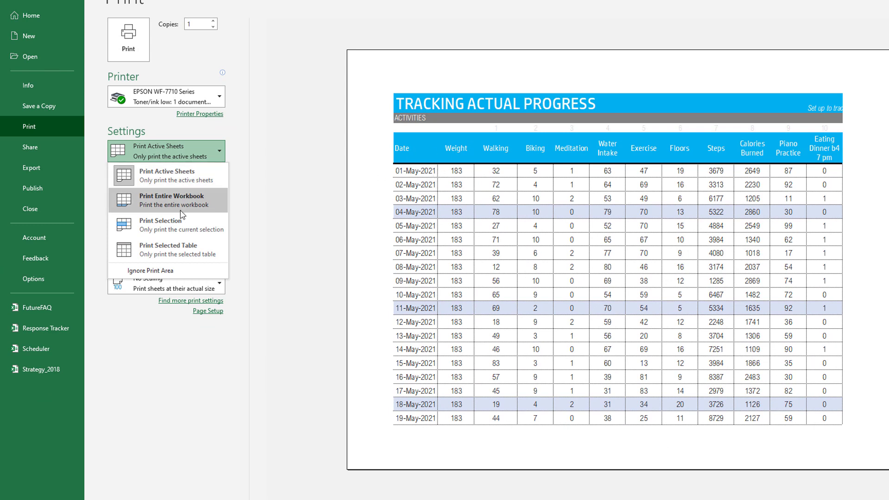
{"action": "left_click", "coordinate": [178, 224]}
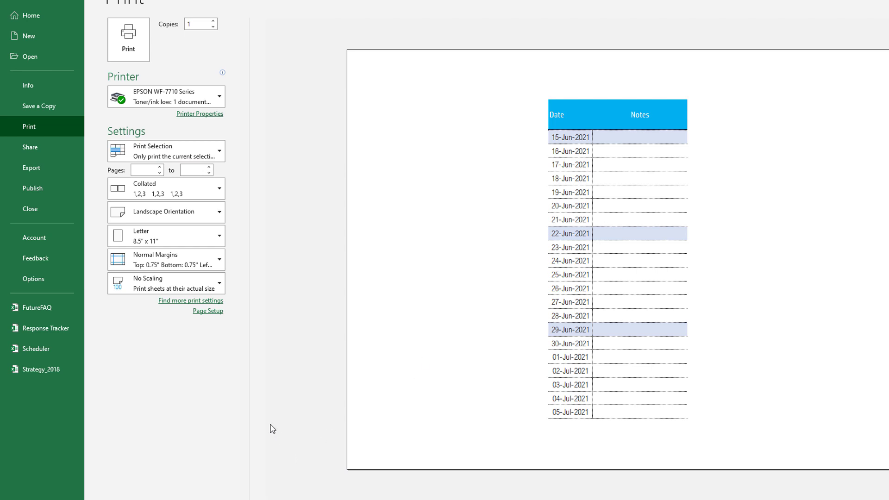
Scale the printout to Fit Sheet on One Page and return to the Tracking sheet without printing
{"action": "left_click", "coordinate": [220, 276]}
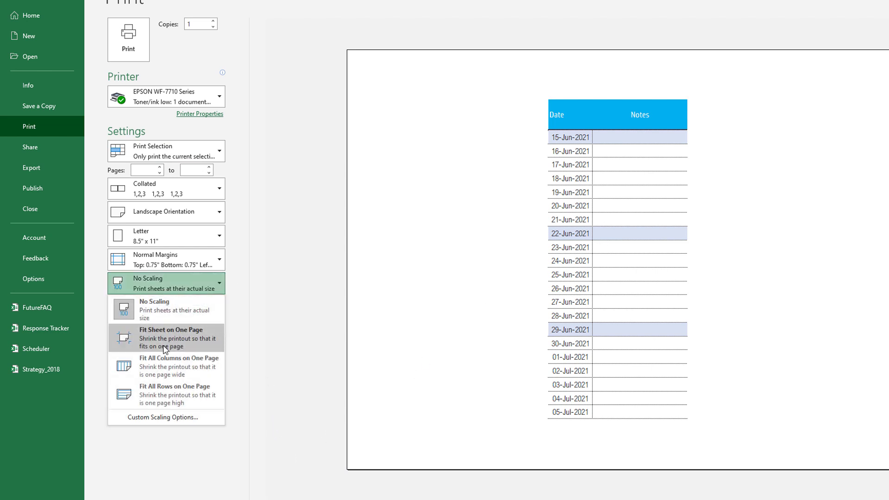
{"action": "left_click", "coordinate": [180, 350]}
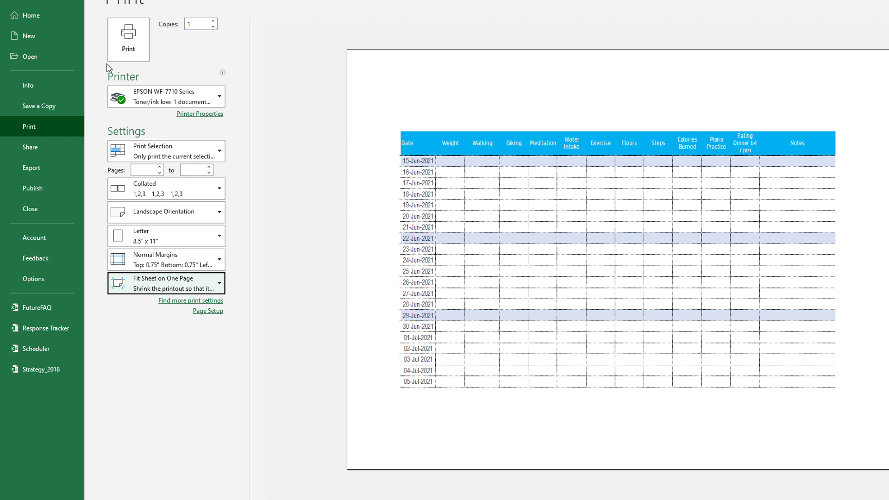
{"action": "left_click", "coordinate": [18, 1]}
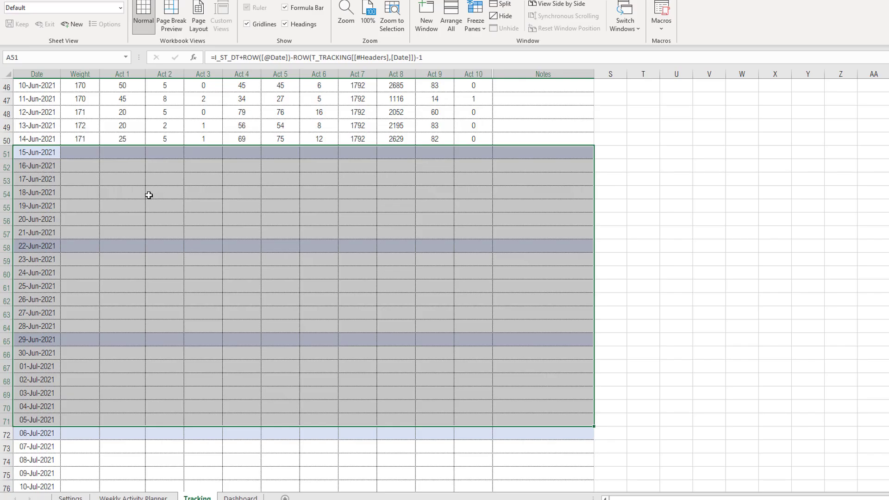
Examine the tracking rows for 15-Jun-2021 to 22-Jun-2021 and return to the beginning of the sheet
{"action": "left_click", "coordinate": [149, 195]}
{"action": "scroll", "coordinate": [148, 195], "scroll_direction": "up", "scroll_amount": 2}
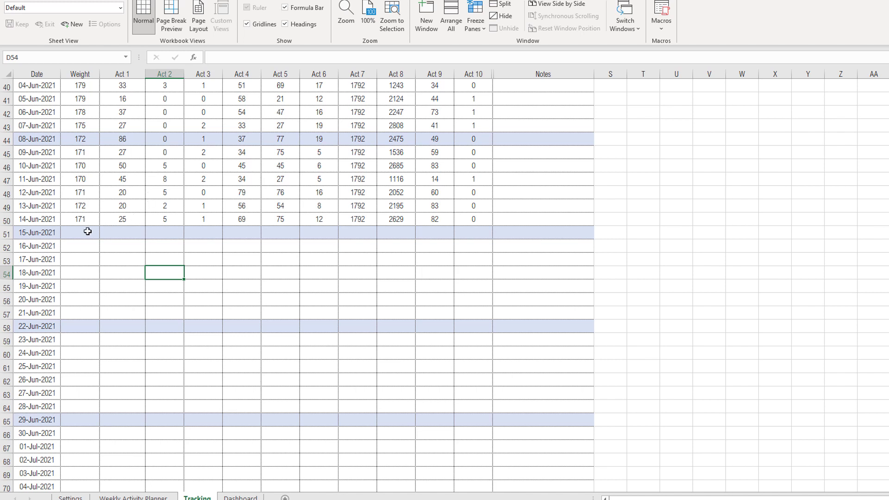
{"action": "left_click_drag", "start_coordinate": [84, 233], "coordinate": [495, 325]}
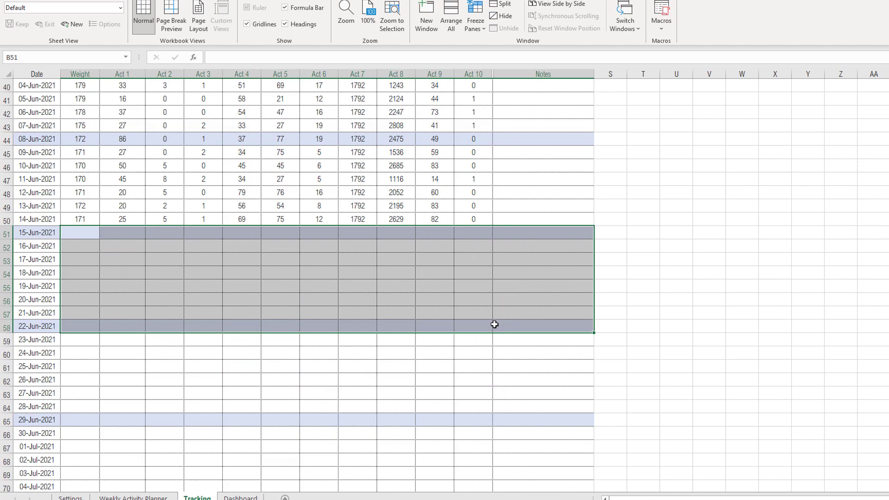
{"action": "scroll", "coordinate": [495, 325], "scroll_direction": "up", "scroll_amount": 13}
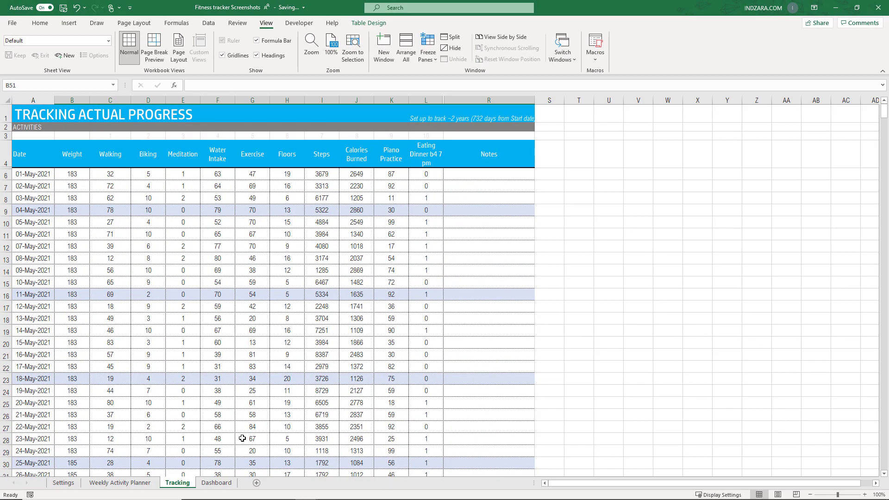
Open the Dashboard sheet and examine the activity goal charts, weight, goal weight difference, BMI and BMI category
{"action": "left_click", "coordinate": [217, 483]}
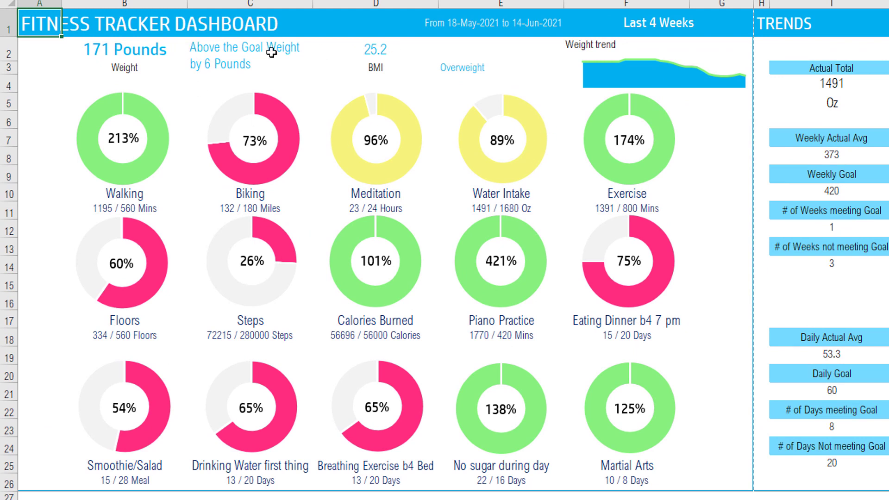
{"action": "mouse_move", "coordinate": [369, 148]}
{"action": "mouse_move", "coordinate": [586, 431]}
{"action": "mouse_move", "coordinate": [366, 189]}
{"action": "left_click", "coordinate": [131, 53]}
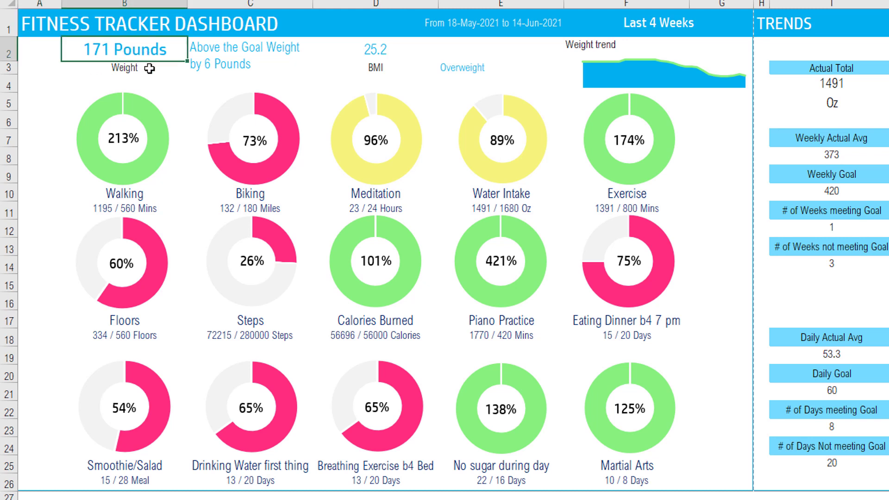
{"action": "left_click", "coordinate": [219, 60]}
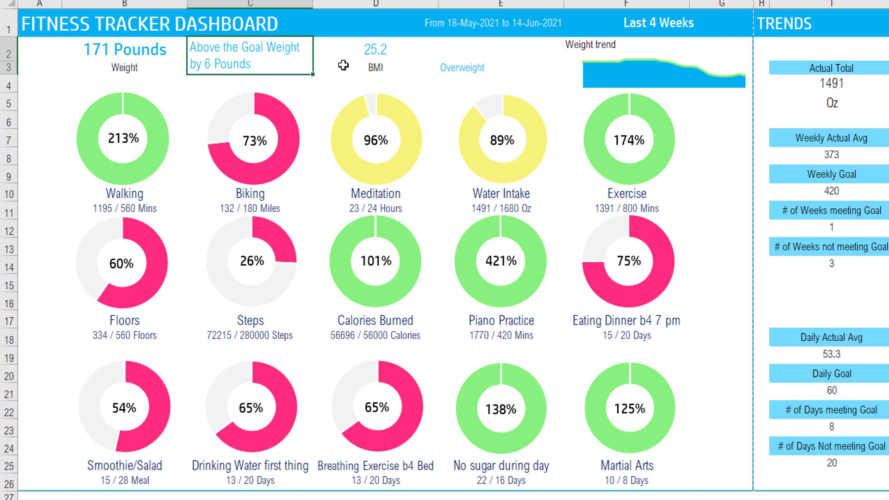
{"action": "left_click", "coordinate": [368, 51]}
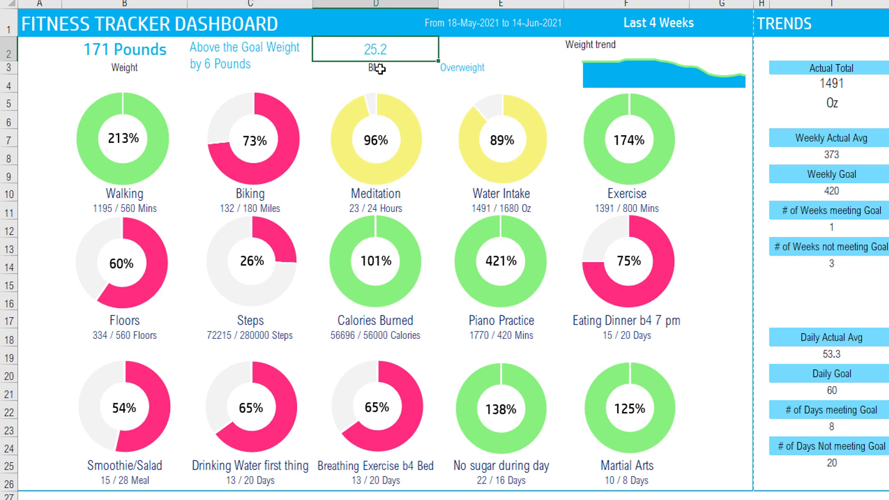
{"action": "left_click", "coordinate": [465, 70]}
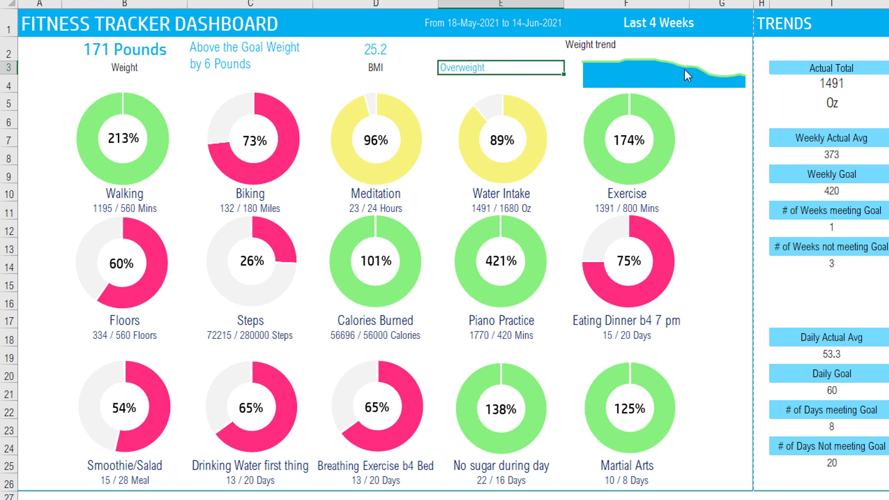
Switch the dashboard period to Latest Week and Last 12 Weeks for comparison, and set it back to Last 4 Weeks
{"action": "left_click", "coordinate": [667, 27]}
{"action": "left_click", "coordinate": [760, 29]}
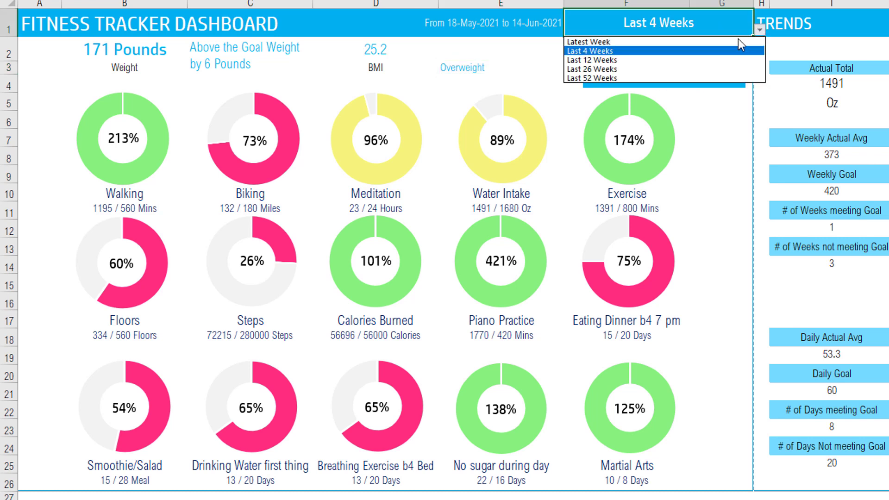
{"action": "left_click", "coordinate": [739, 41]}
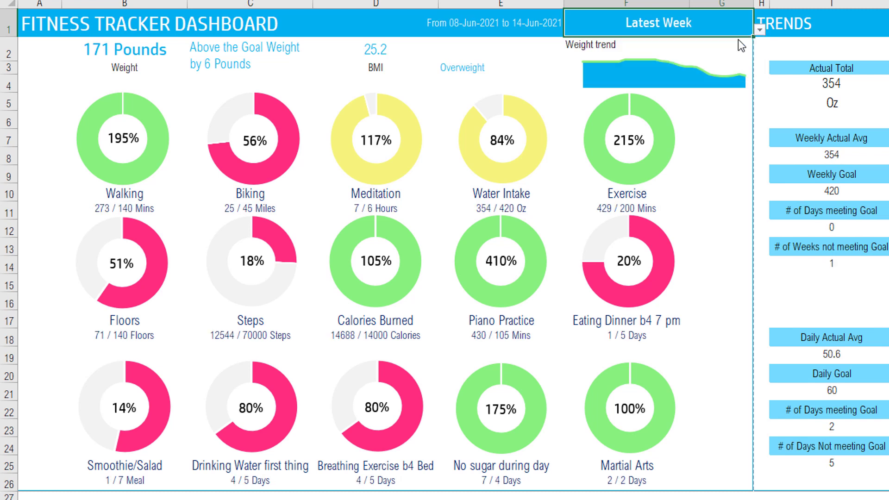
{"action": "left_click", "coordinate": [760, 29]}
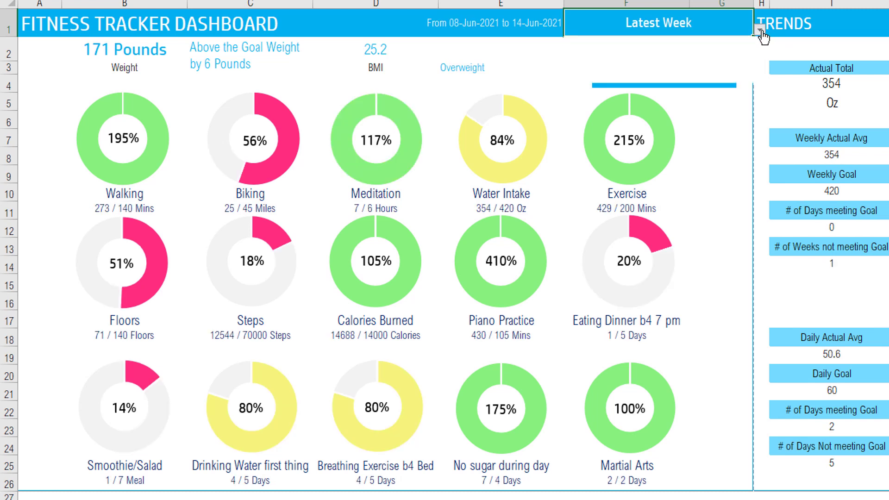
{"action": "key", "text": "Escape"}
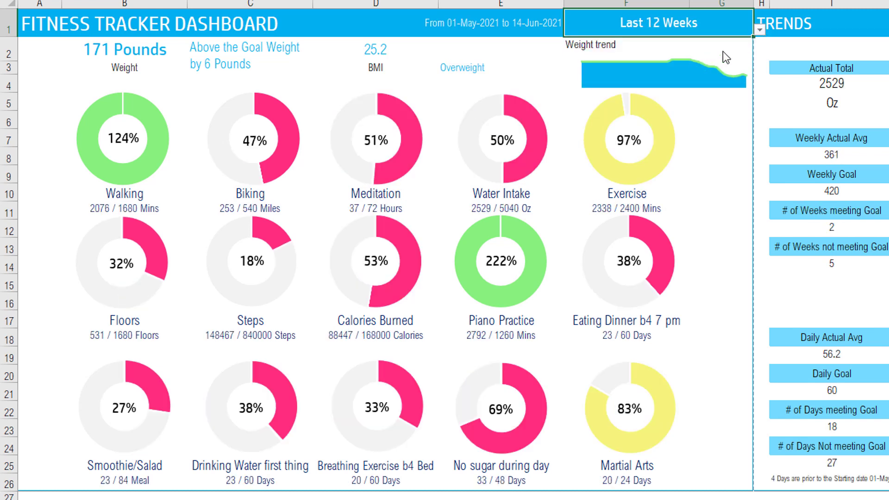
{"action": "left_click", "coordinate": [760, 29]}
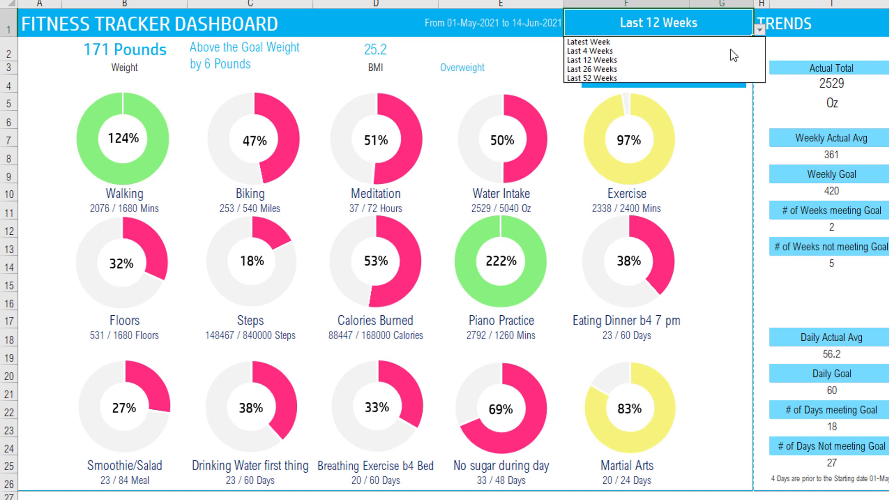
{"action": "left_click", "coordinate": [733, 51]}
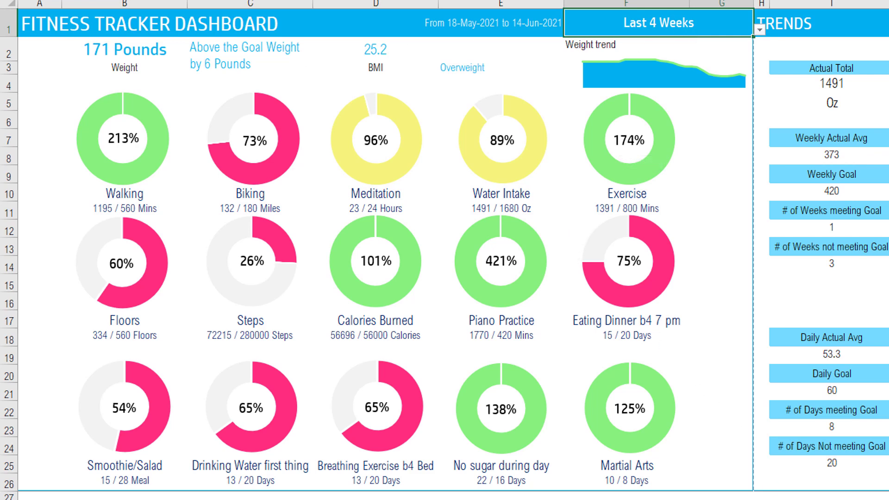
Examine the weekly and daily Water Intake charts and the weekly goal line in the dashboard's Trends section
{"action": "scroll", "coordinate": [445, 250], "scroll_direction": "right", "scroll_amount": 3}
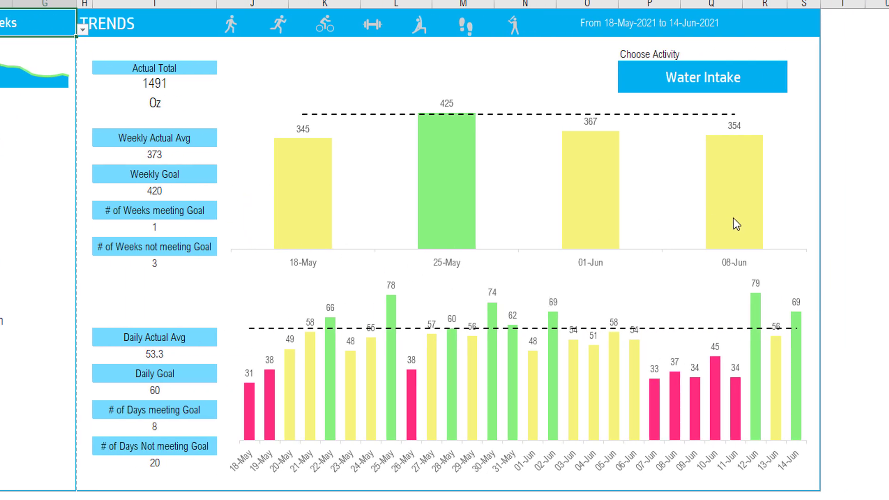
{"action": "mouse_move", "coordinate": [732, 219]}
{"action": "mouse_move", "coordinate": [466, 119]}
{"action": "mouse_move", "coordinate": [464, 112]}
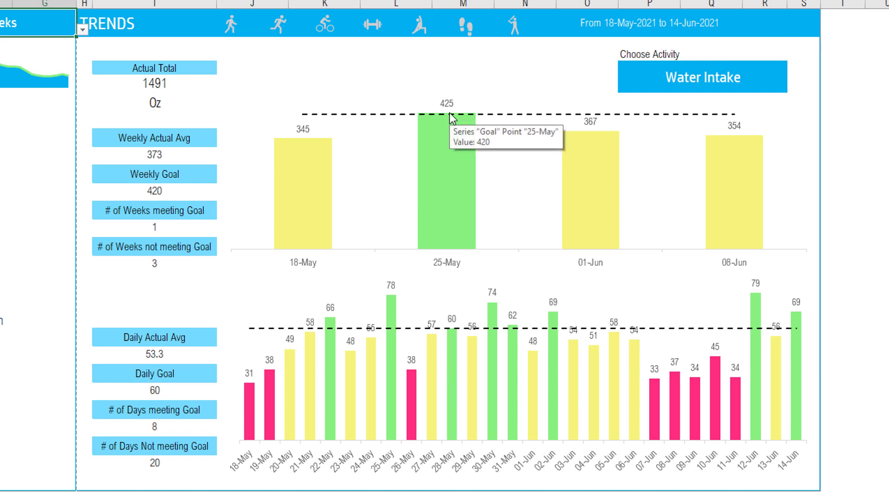
Change the Trends activity from Water Intake to Biking and check its weekly goal
{"action": "left_click", "coordinate": [723, 88]}
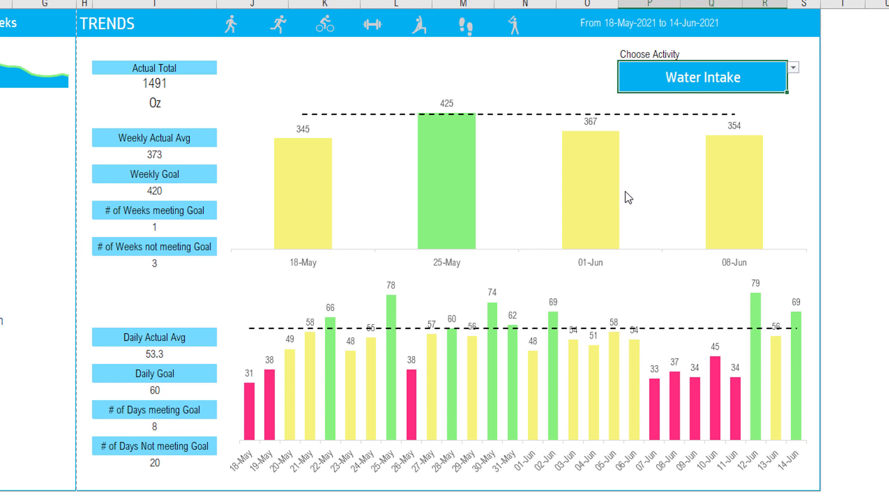
{"action": "left_click", "coordinate": [793, 69]}
{"action": "left_click_drag", "start_coordinate": [791, 97], "coordinate": [788, 87]}
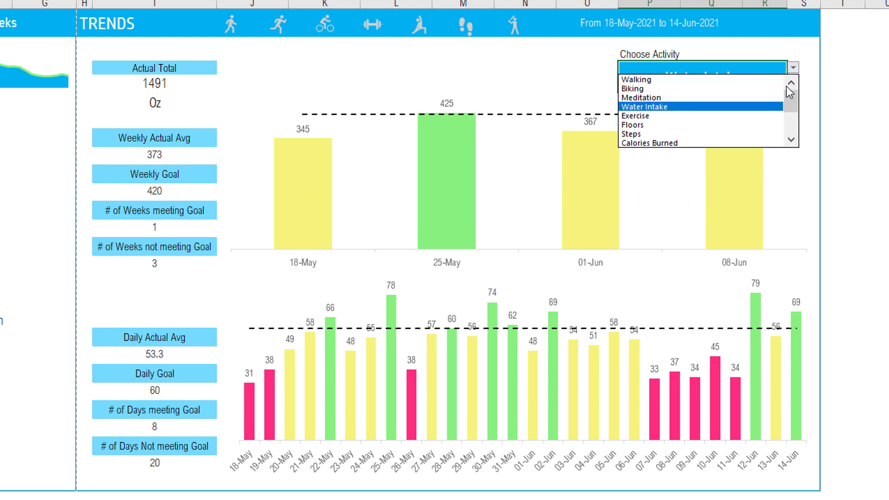
{"action": "left_click", "coordinate": [743, 86]}
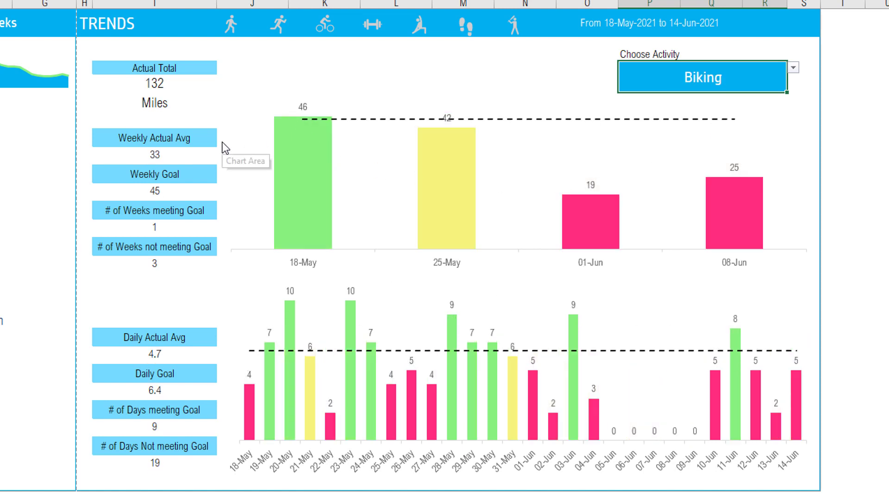
{"action": "left_click", "coordinate": [159, 191]}
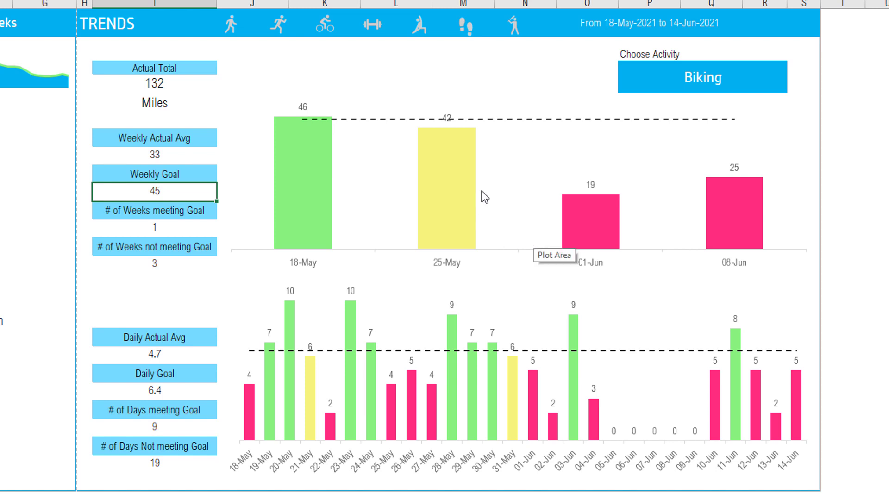
{"action": "left_click", "coordinate": [757, 80]}
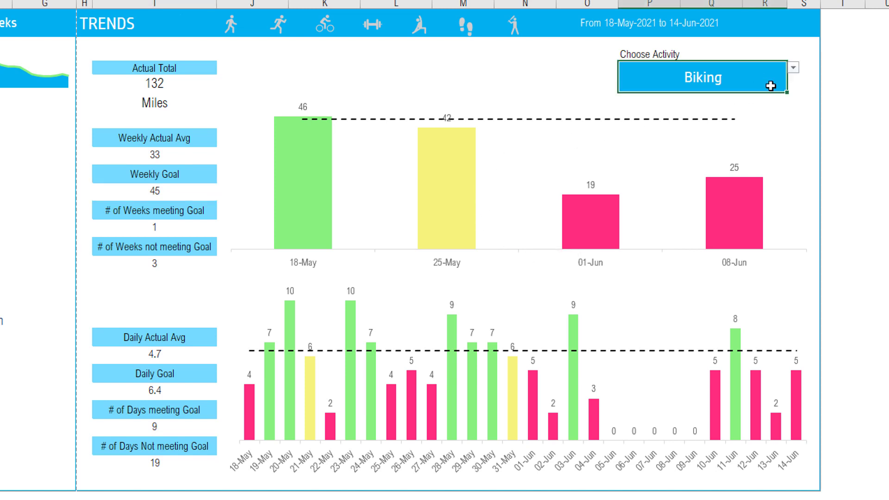
{"action": "left_click", "coordinate": [793, 68]}
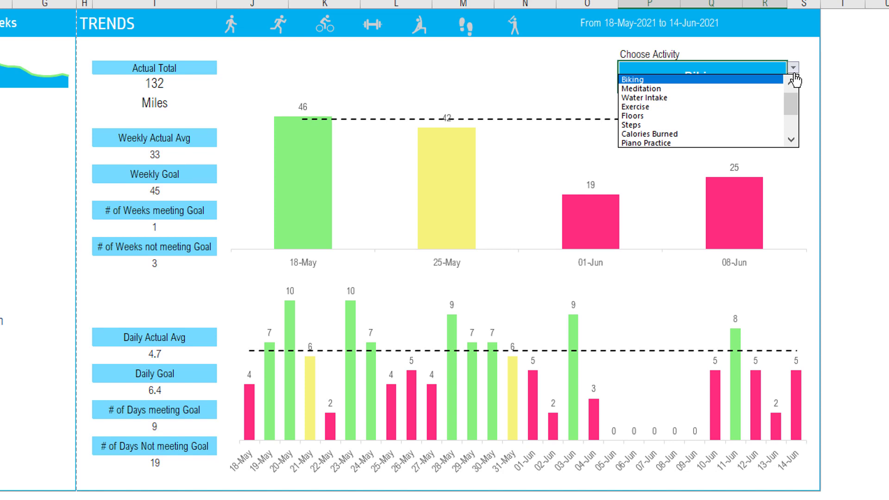
{"action": "left_click", "coordinate": [795, 73]}
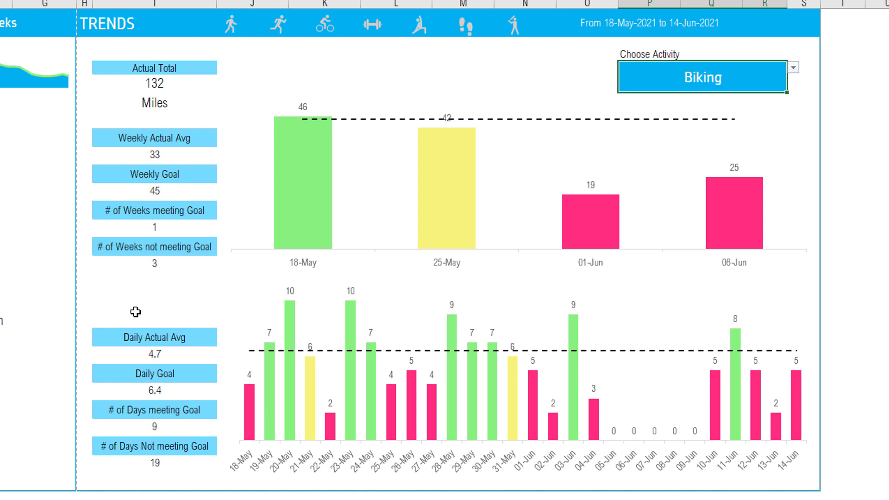
Review the Biking daily goal, daily actual average, and numbers of days meeting and not meeting the goal
{"action": "mouse_move", "coordinate": [457, 430]}
{"action": "left_click", "coordinate": [177, 389]}
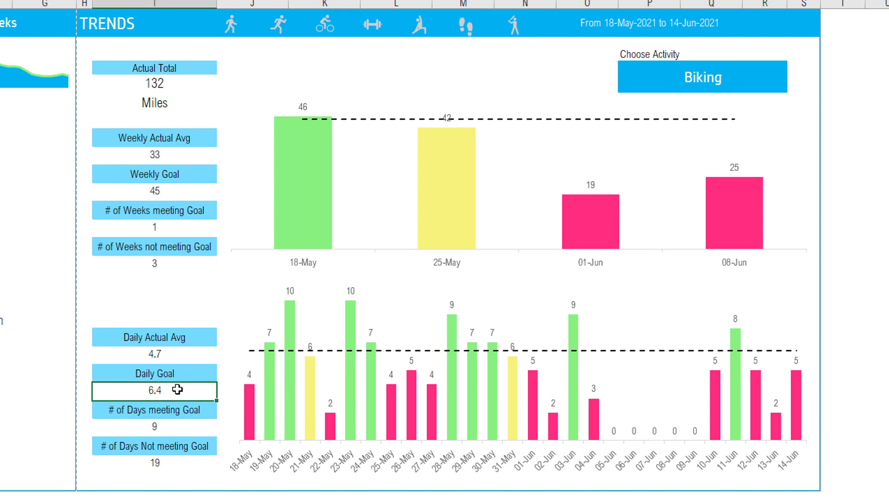
{"action": "left_click", "coordinate": [178, 356]}
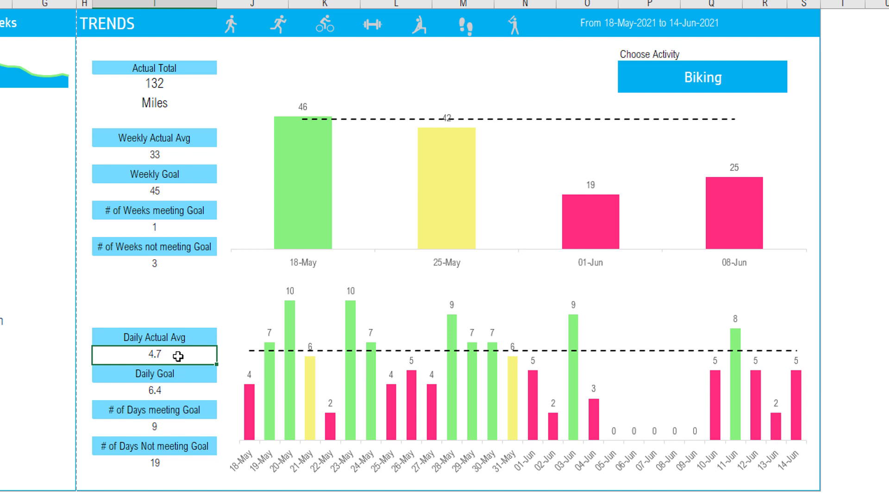
{"action": "left_click", "coordinate": [183, 426]}
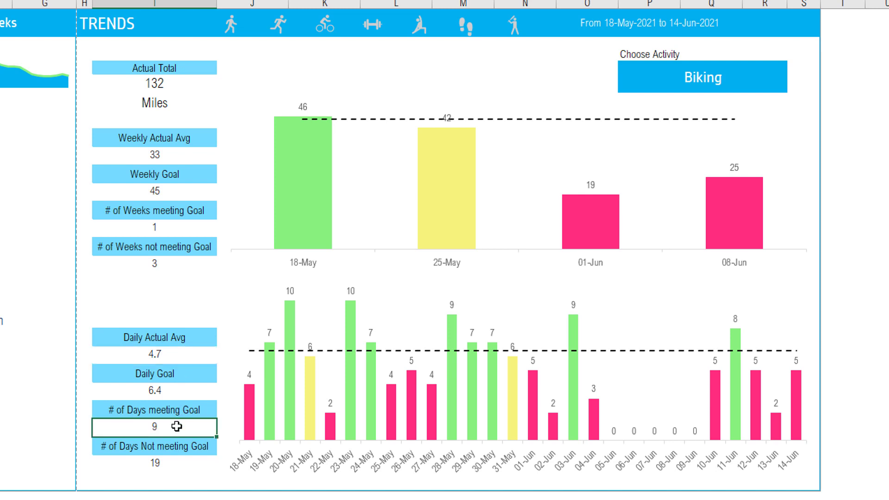
{"action": "left_click", "coordinate": [173, 460]}
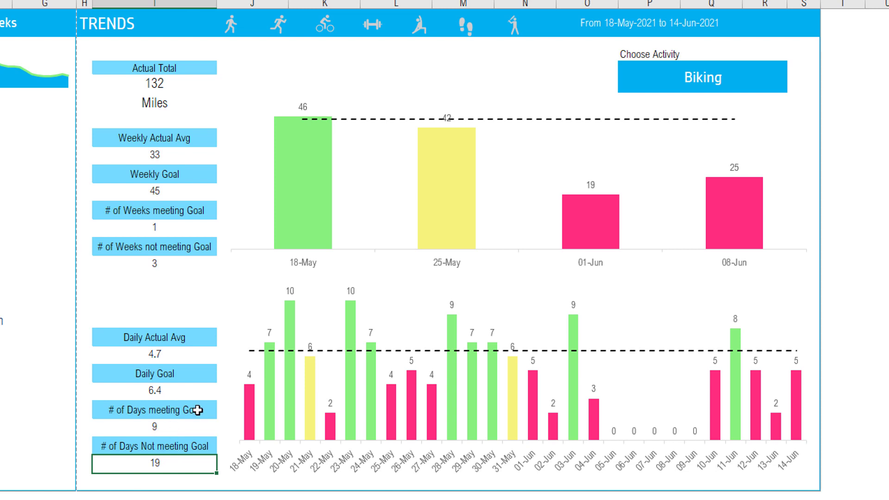
{"action": "left_click", "coordinate": [763, 82]}
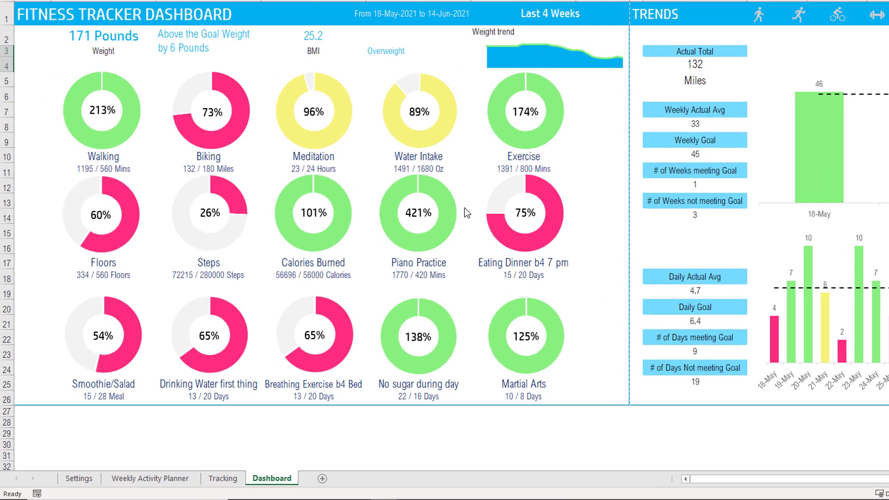
{"action": "left_click", "coordinate": [699, 477]}
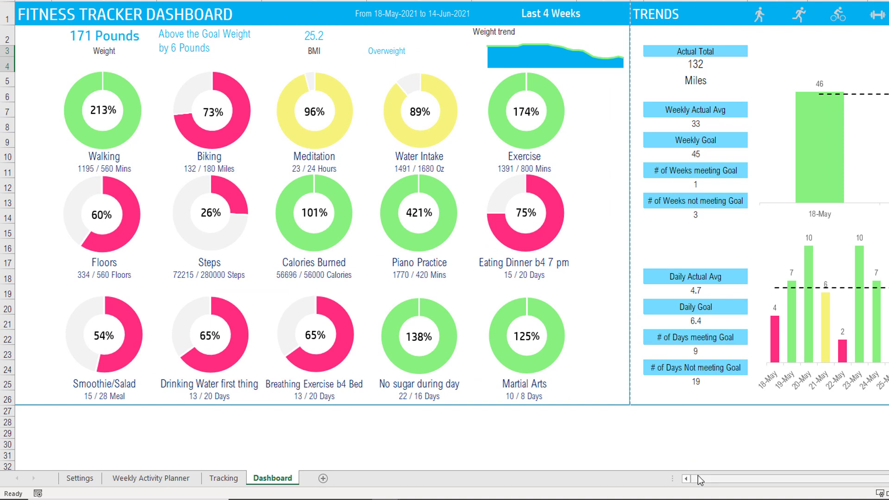
{"action": "left_click_drag", "start_coordinate": [699, 475], "coordinate": [698, 475]}
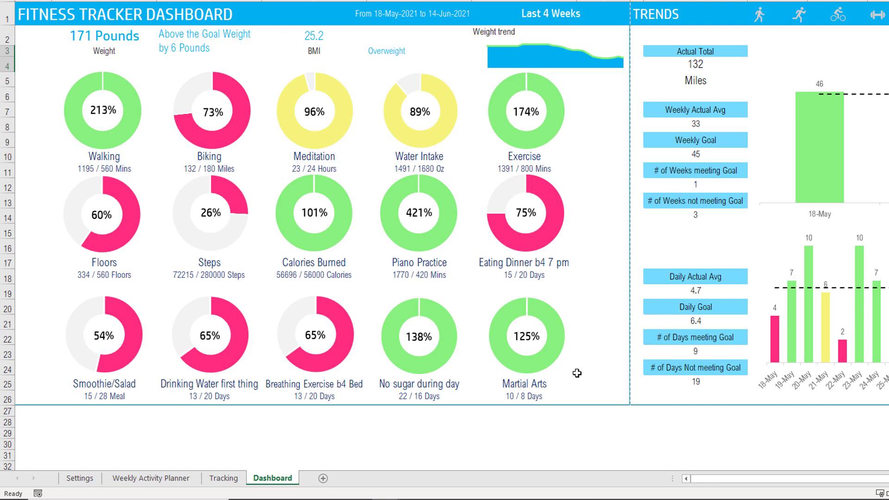
Look over the Weekly Activity Planner sheet, and review the daily records on the Tracking sheet from May into June 2021
{"action": "left_click", "coordinate": [180, 478]}
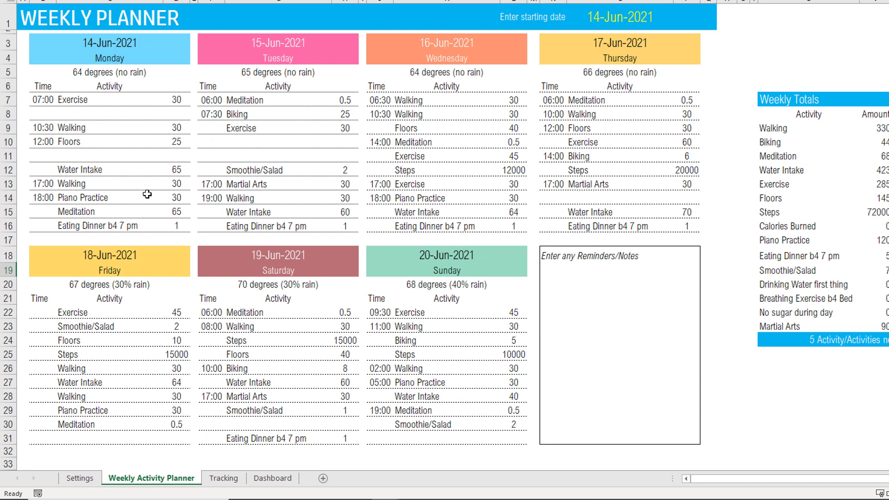
{"action": "left_click", "coordinate": [214, 479]}
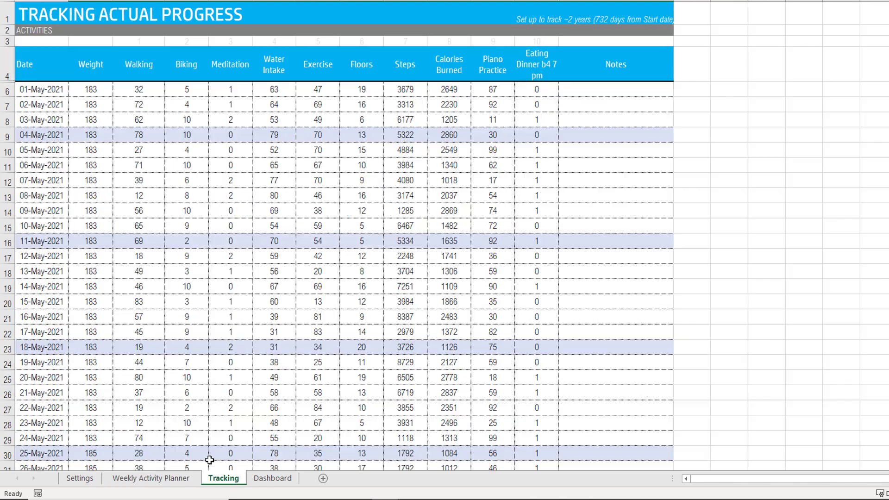
{"action": "scroll", "coordinate": [267, 334], "scroll_direction": "down", "scroll_amount": 5}
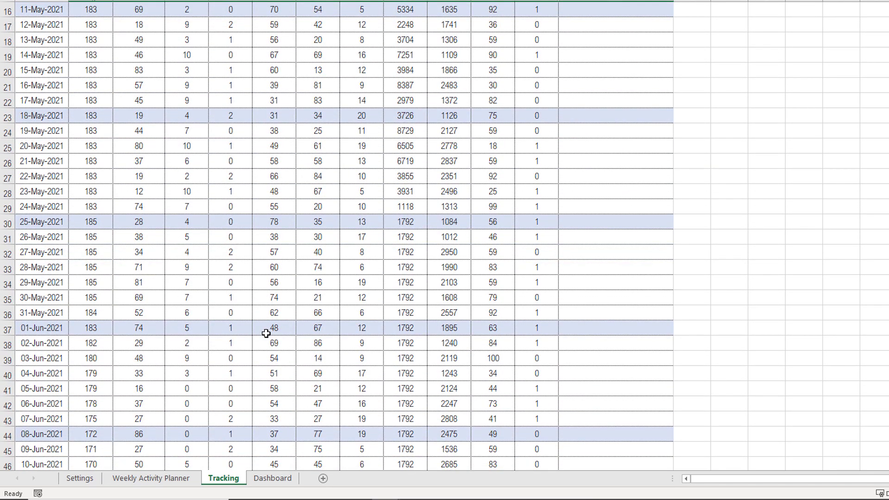
{"action": "scroll", "coordinate": [266, 334], "scroll_direction": "up", "scroll_amount": 5}
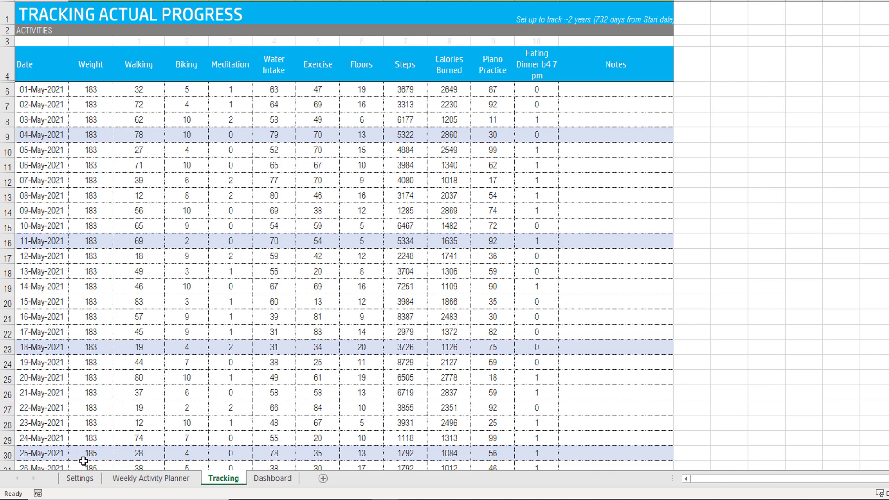
Review the goal weight and activity goals on the Settings sheet, and return to the Dashboard by way of the Weekly Activity Planner
{"action": "left_click", "coordinate": [84, 478]}
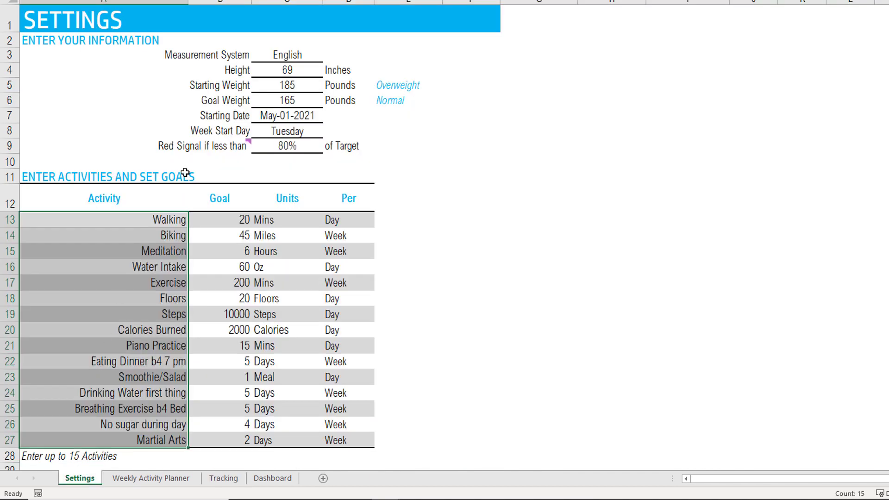
{"action": "left_click", "coordinate": [261, 100]}
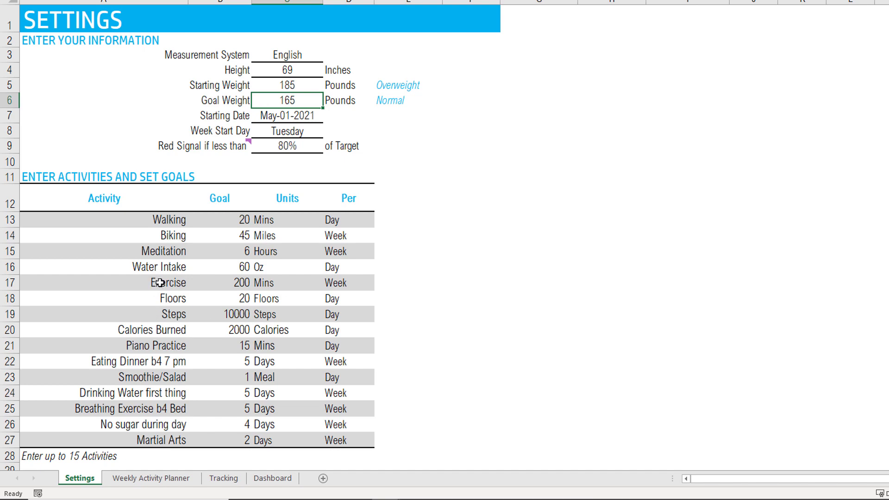
{"action": "left_click", "coordinate": [188, 479]}
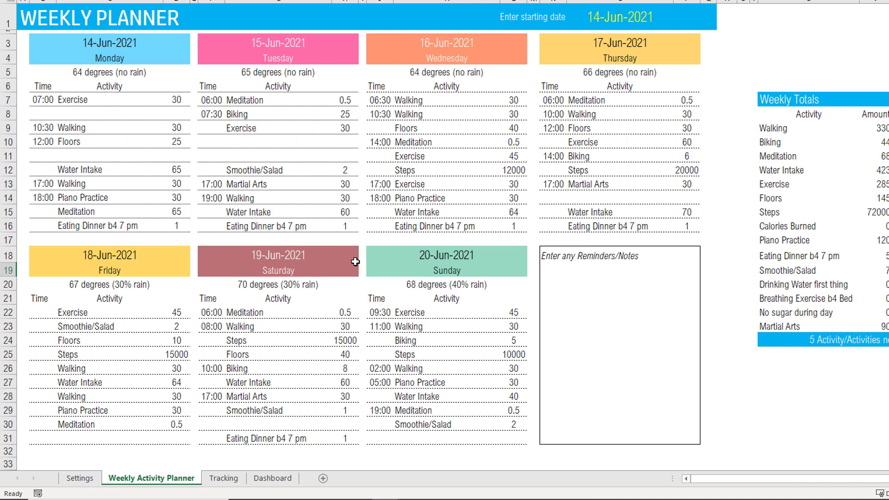
{"action": "left_click", "coordinate": [272, 479]}
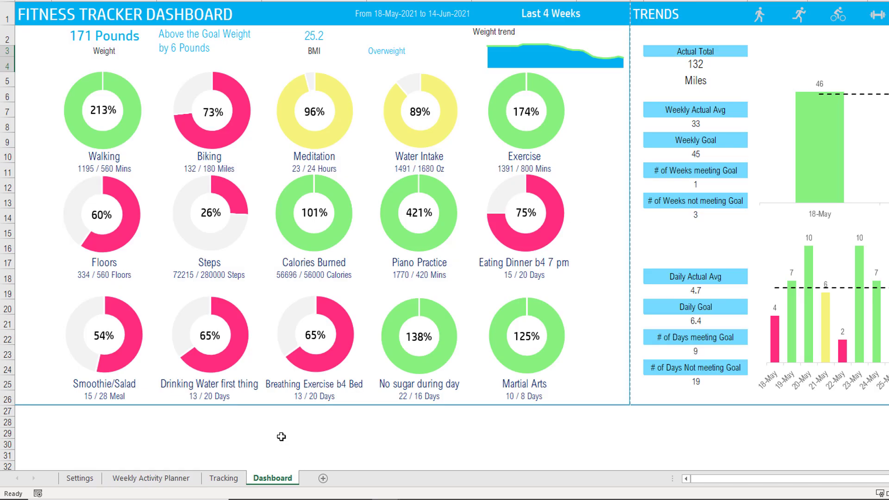